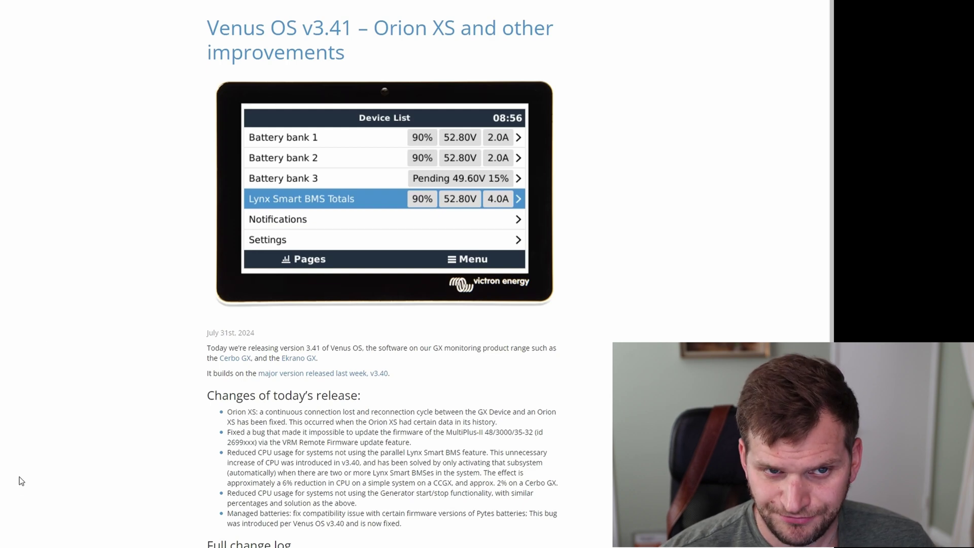
# Highlight the 'Changes of today's release' list in the v3.41 blog post, then switch to the Word changelog.
pyautogui.scroll(-3, 30, 492)
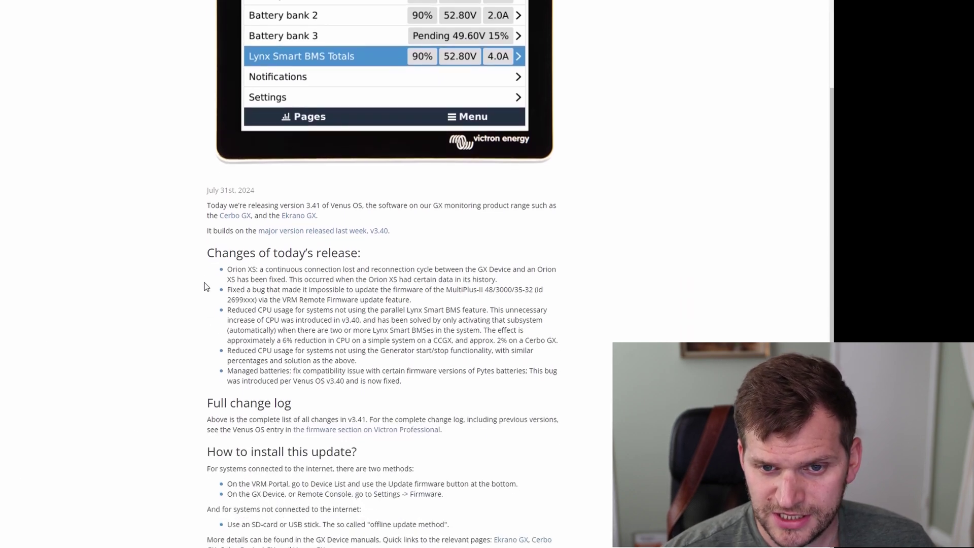
pyautogui.moveTo(206, 260); pyautogui.dragTo(512, 388)
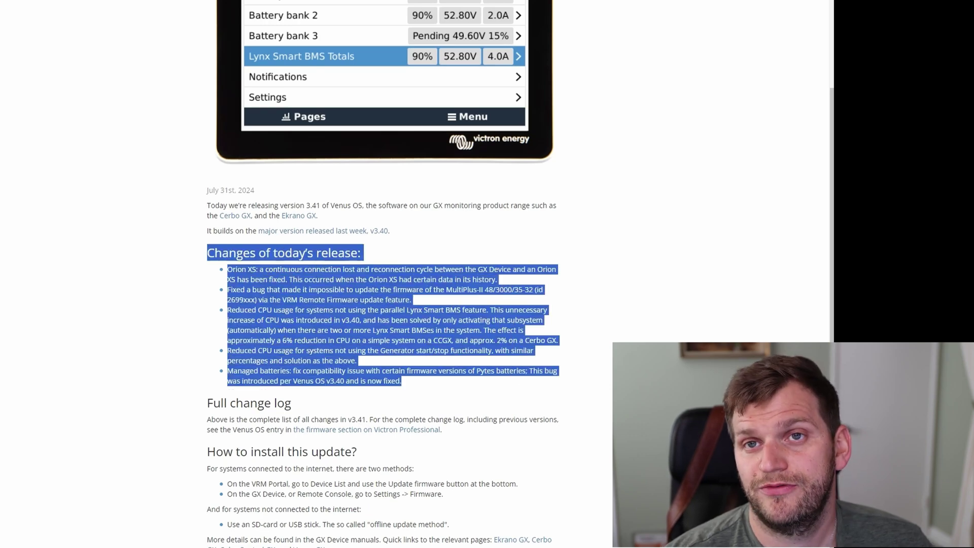
pyautogui.hotkey('alt', 'Tab')
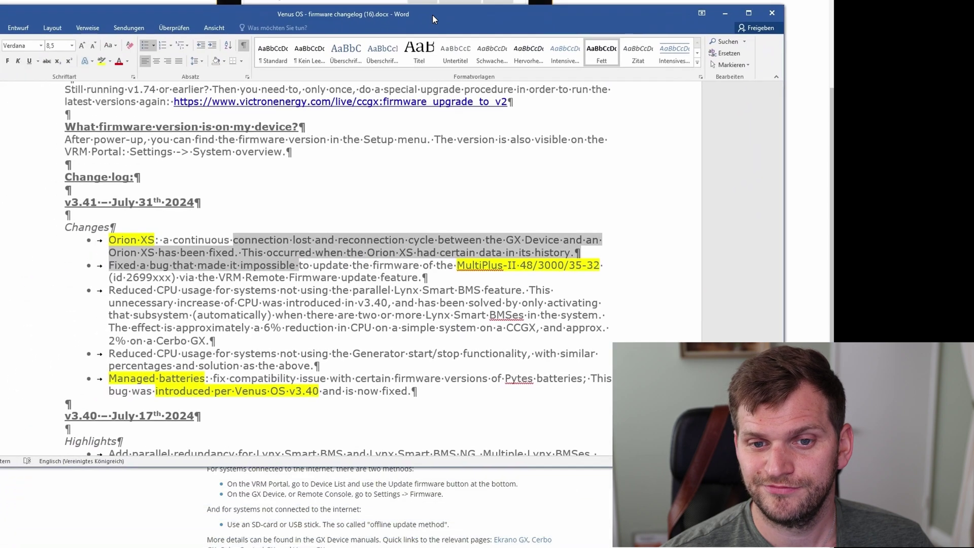
# Reposition the Word window and highlight the v3.41 change list from Orion XS through Generator.
pyautogui.moveTo(432, 14); pyautogui.dragTo(446, 0)
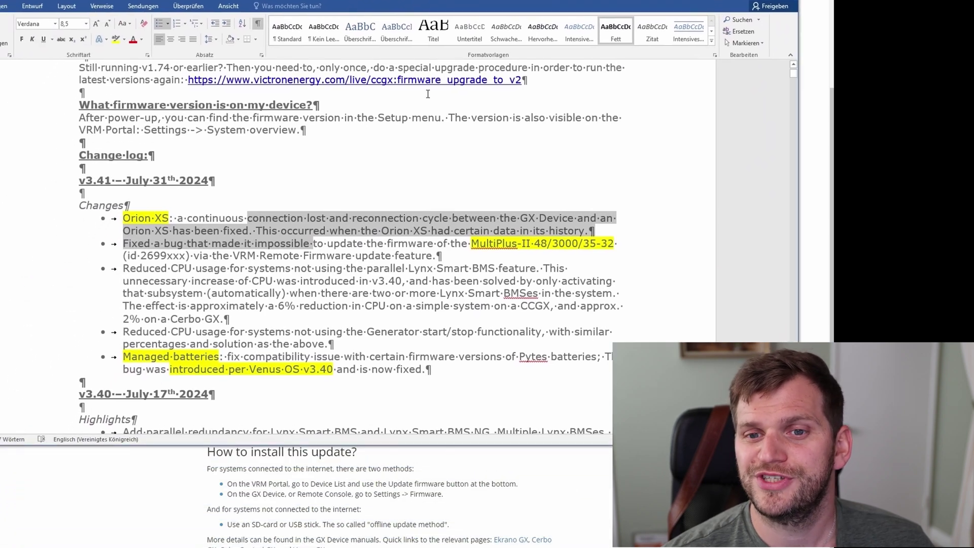
pyautogui.moveTo(86, 206); pyautogui.dragTo(543, 372)
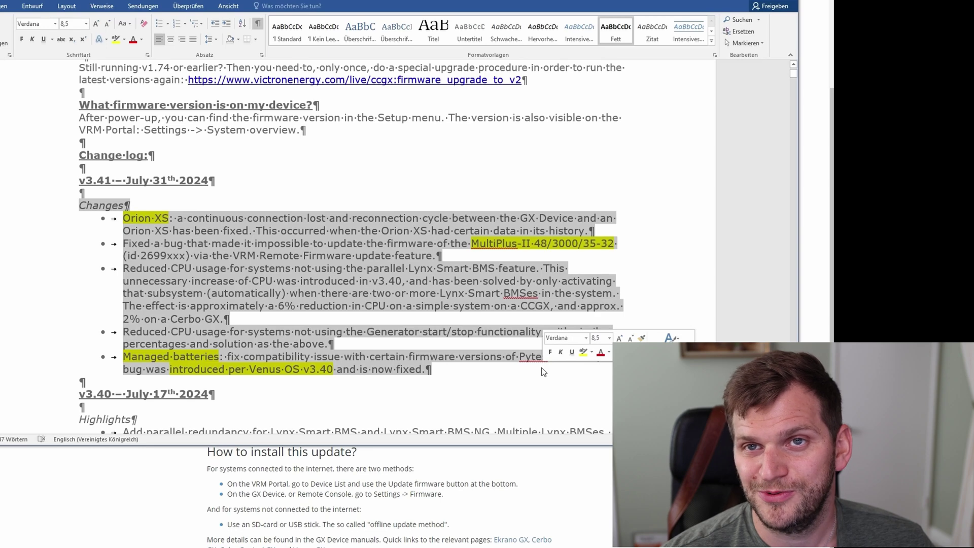
pyautogui.click(542, 372)
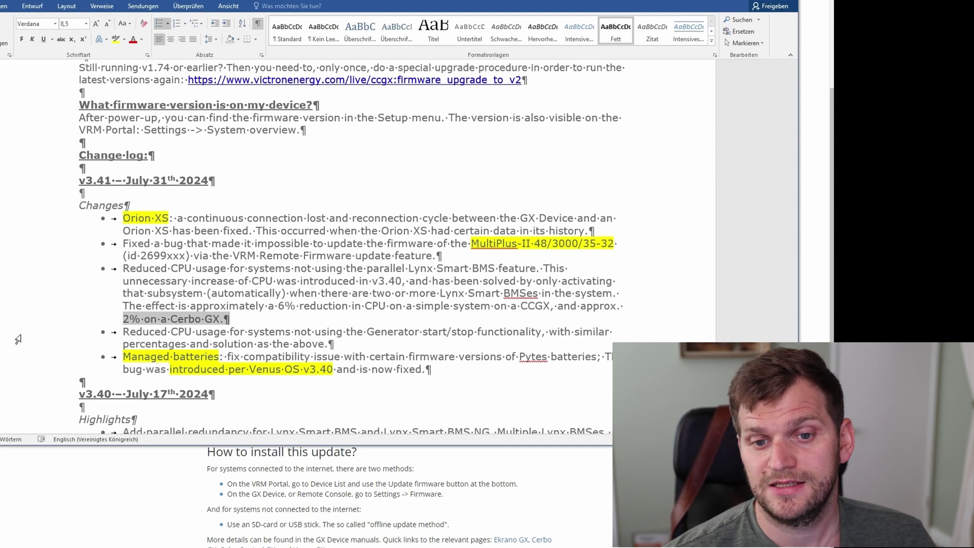
pyautogui.moveTo(33, 219); pyautogui.dragTo(19, 369)
pyautogui.click(239, 282)
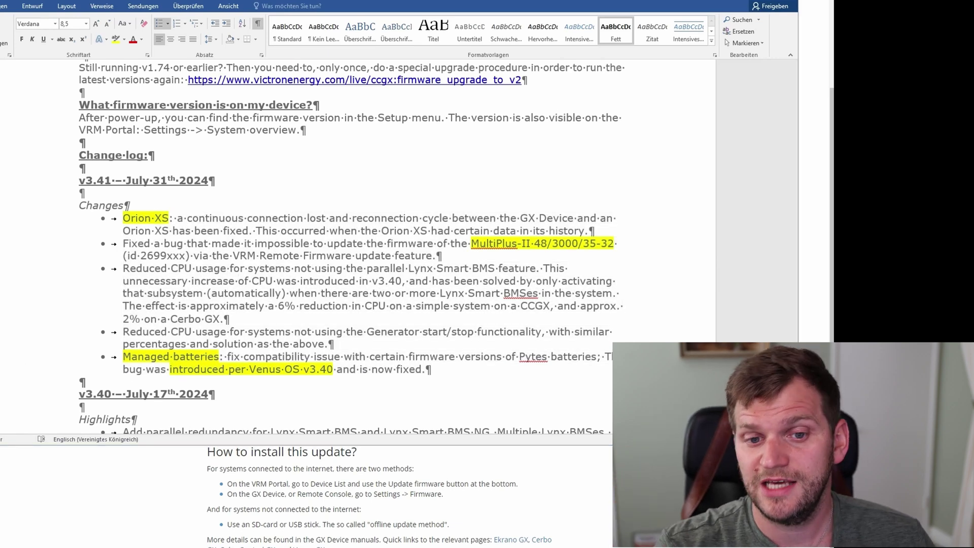
# Point out the Orion XS entry in the changelog.
pyautogui.click(14, 224)
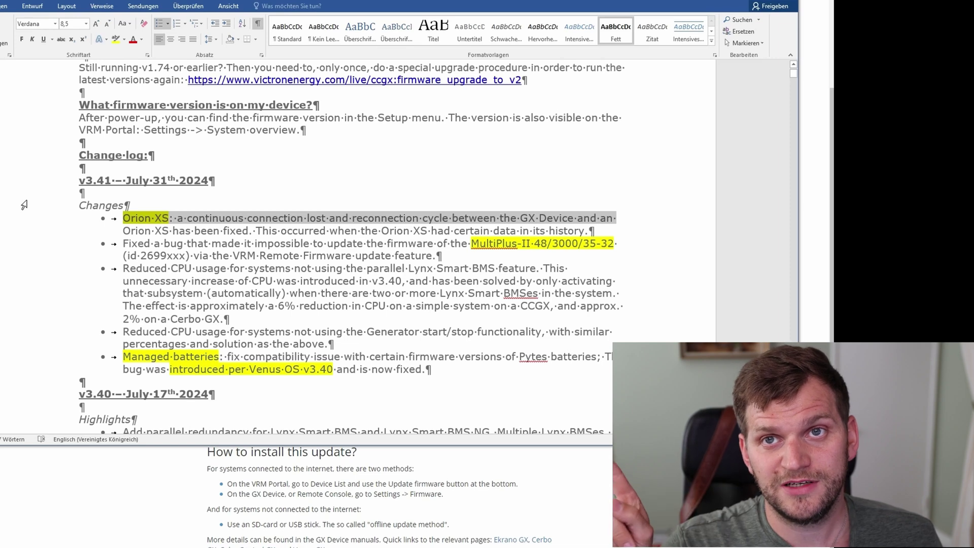
pyautogui.moveTo(123, 218); pyautogui.dragTo(173, 218)
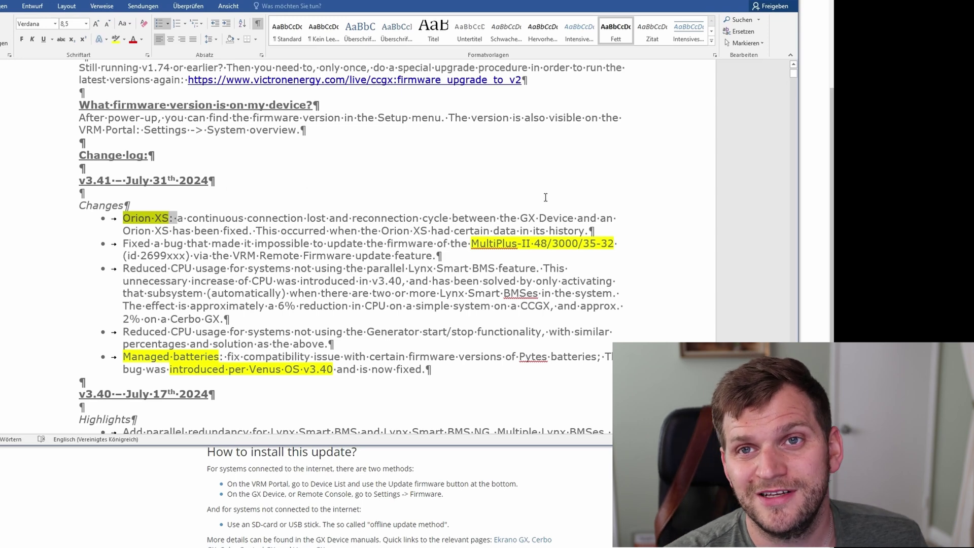
pyautogui.click(392, 191)
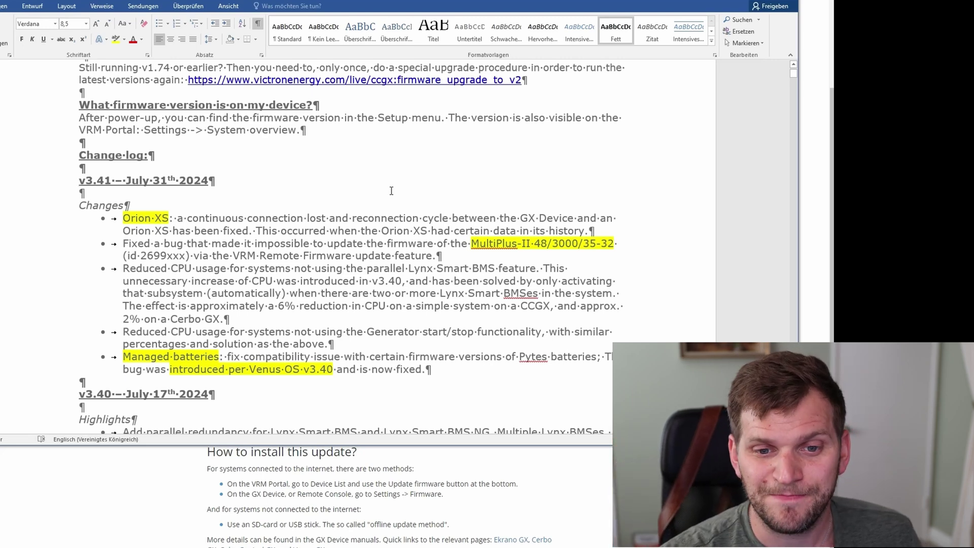
pyautogui.doubleClick(39, 233)
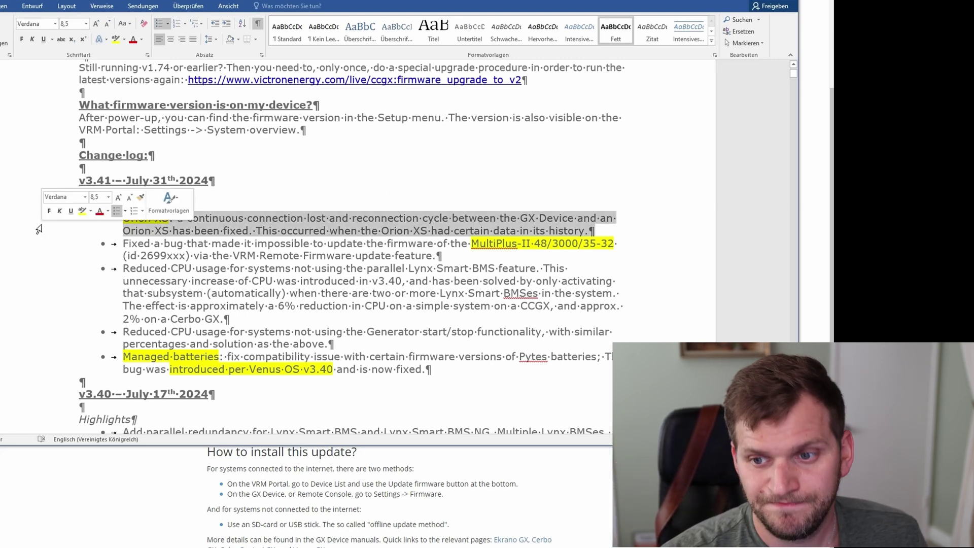
pyautogui.click(284, 198)
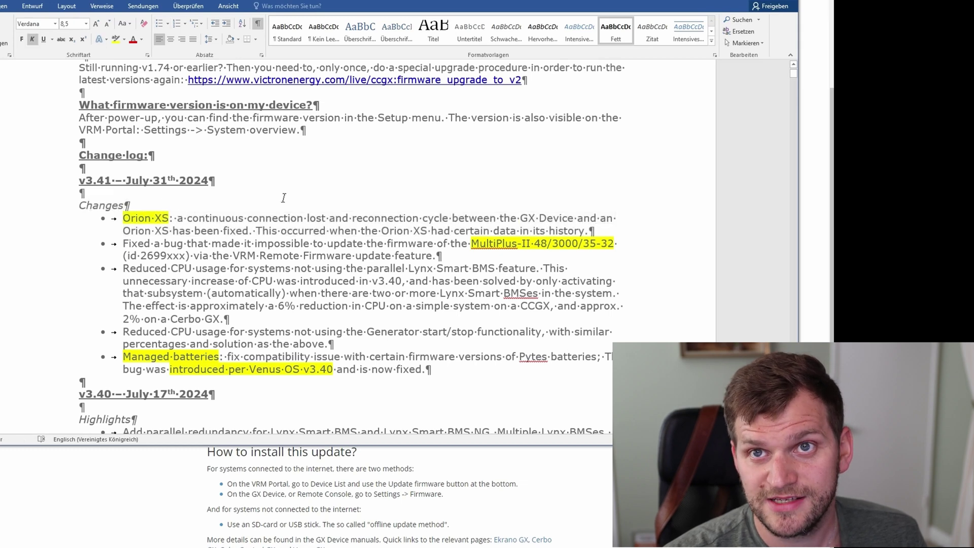
# Point out the MultiPlus firmware update bug entry and its MultiPlus-II 48/3000/35-32 model.
pyautogui.doubleClick(39, 249)
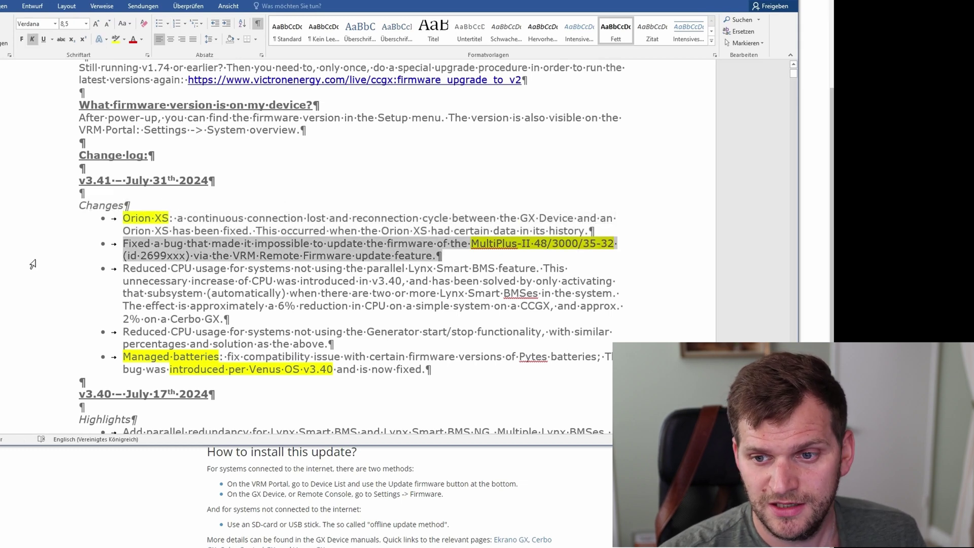
pyautogui.click(684, 264)
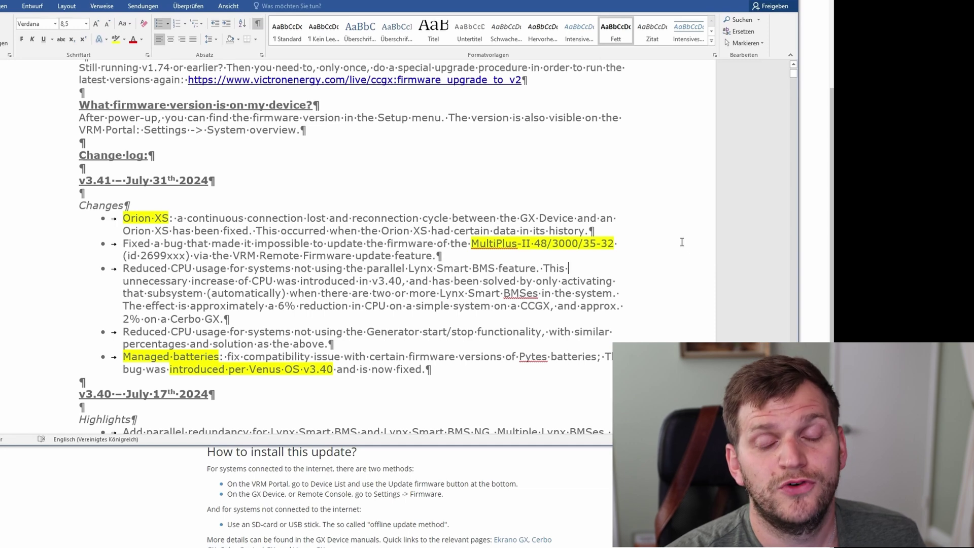
pyautogui.doubleClick(640, 245)
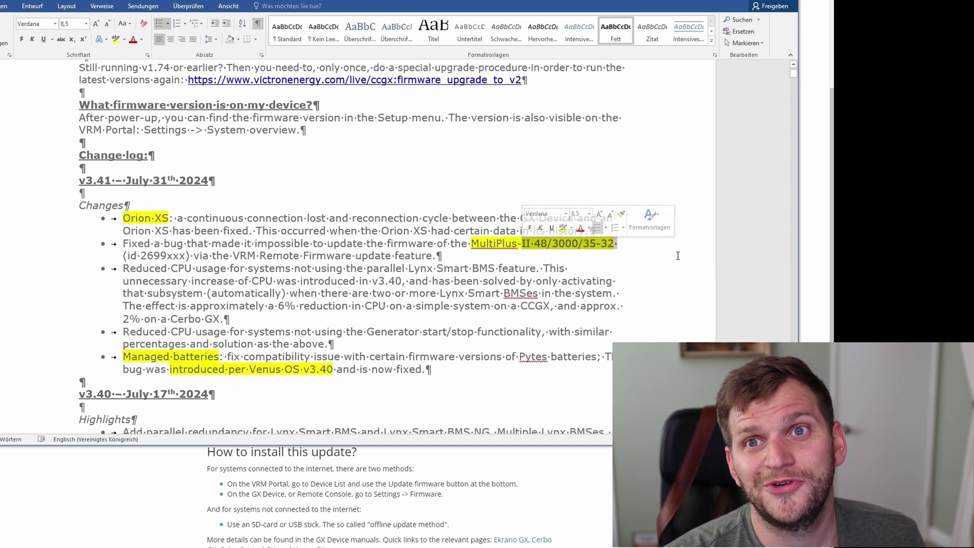
pyautogui.click(693, 255)
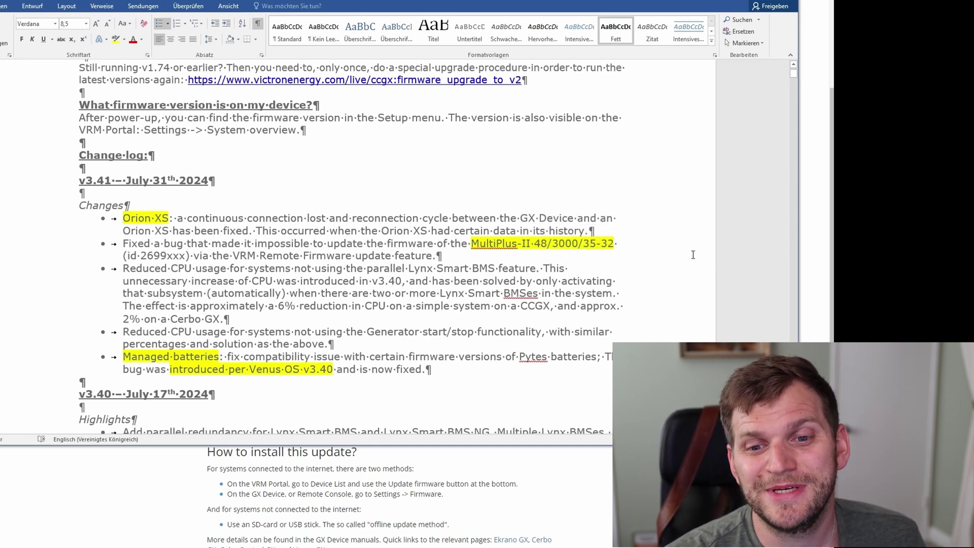
# Point out the Lynx Smart BMS and Generator CPU-usage entries, including their 'introduced in v3.40' notes.
pyautogui.moveTo(122, 269); pyautogui.dragTo(346, 269)
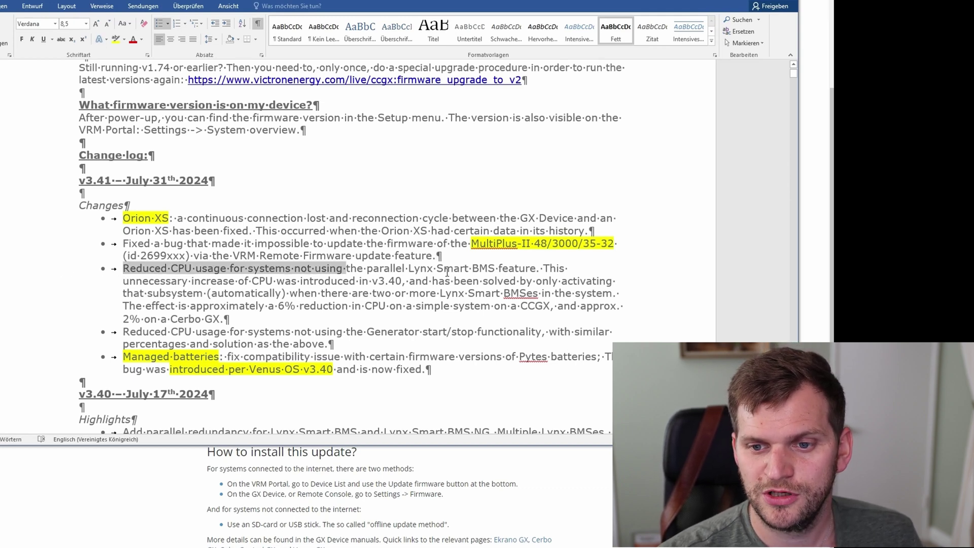
pyautogui.moveTo(300, 281); pyautogui.dragTo(401, 282)
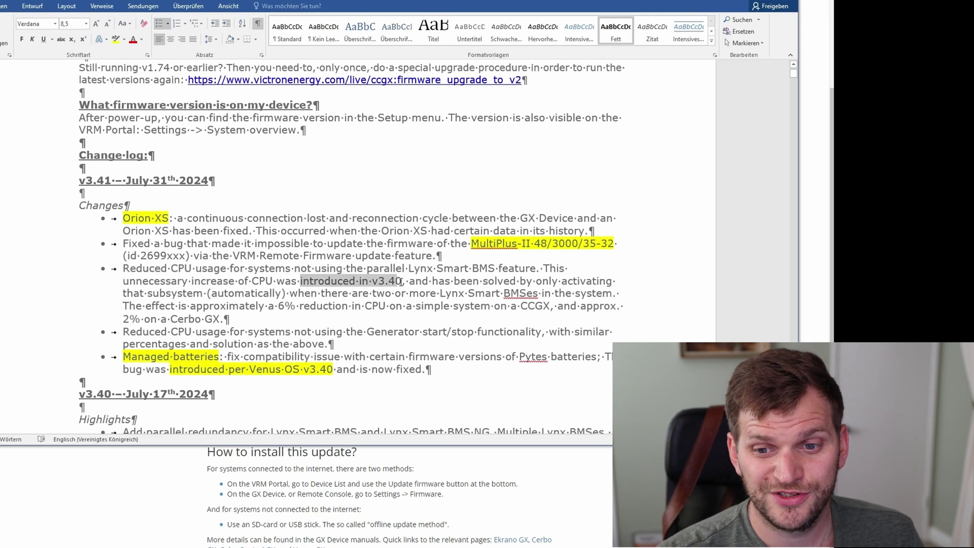
pyautogui.click(647, 284)
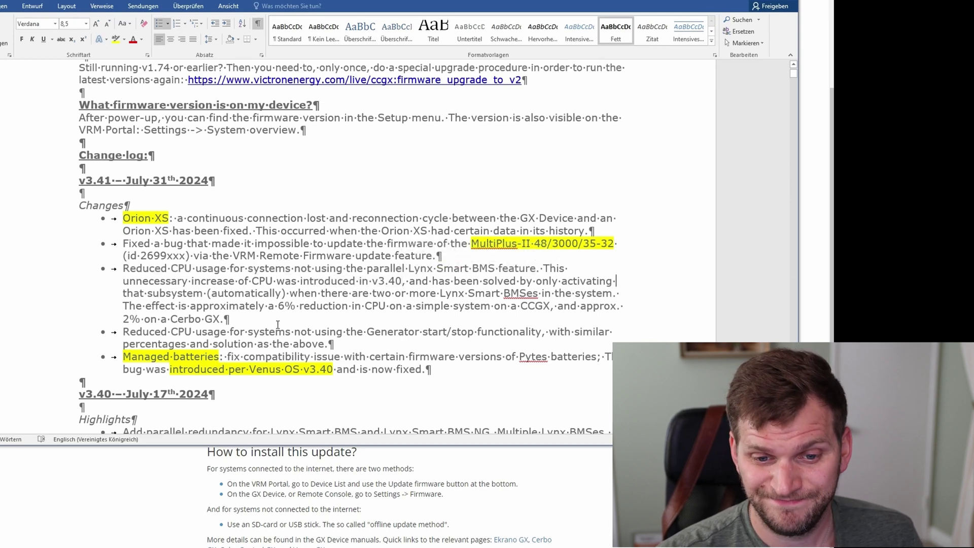
pyautogui.moveTo(136, 330); pyautogui.dragTo(315, 330)
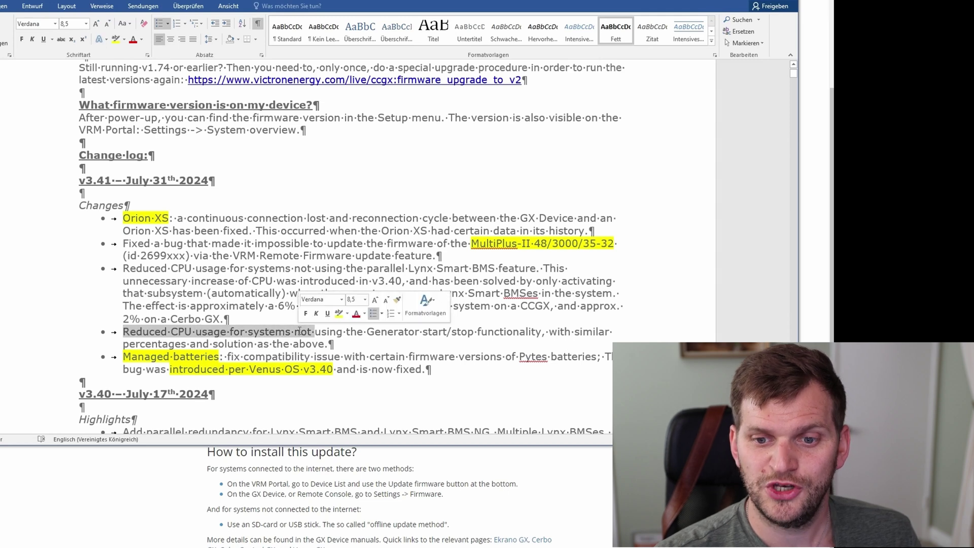
pyautogui.click(626, 330)
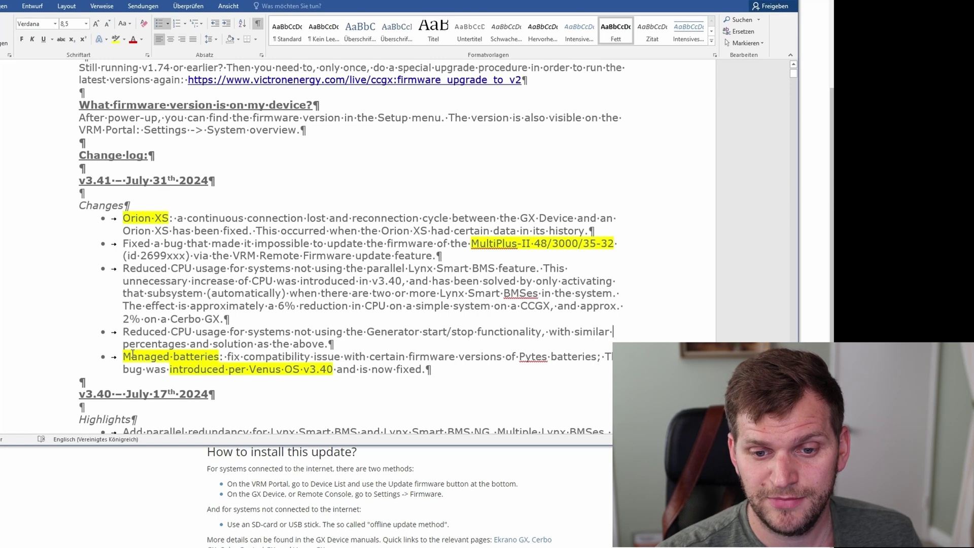
pyautogui.moveTo(201, 373); pyautogui.dragTo(303, 370)
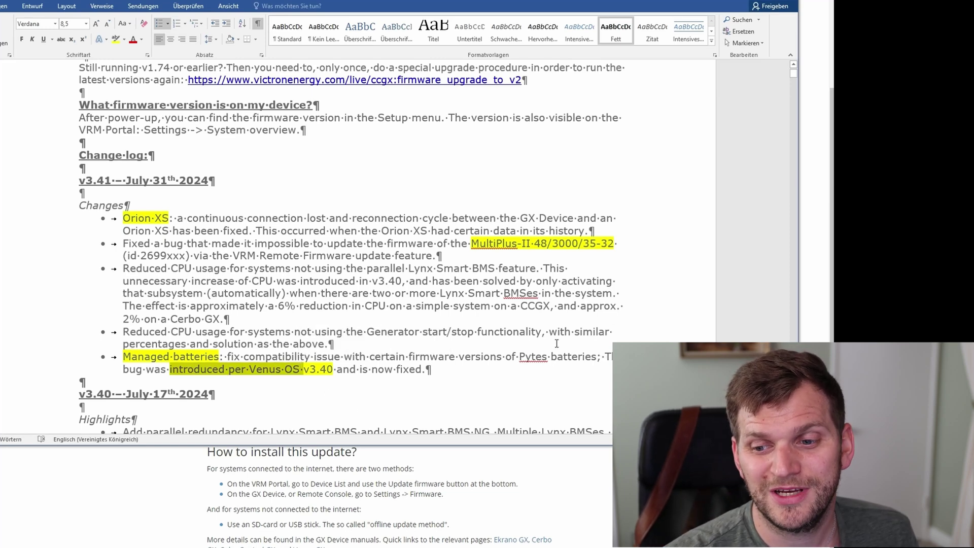
pyautogui.click(445, 366)
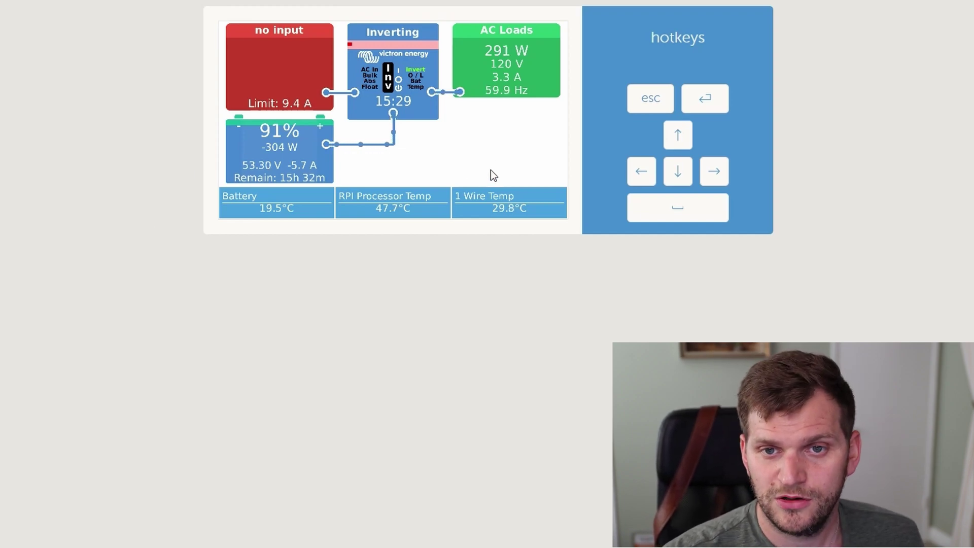
# Open the Device List and step past MultiPlus-II, RPI Processor Temp and SmartShunt into Settings.
pyautogui.moveTo(496, 190)
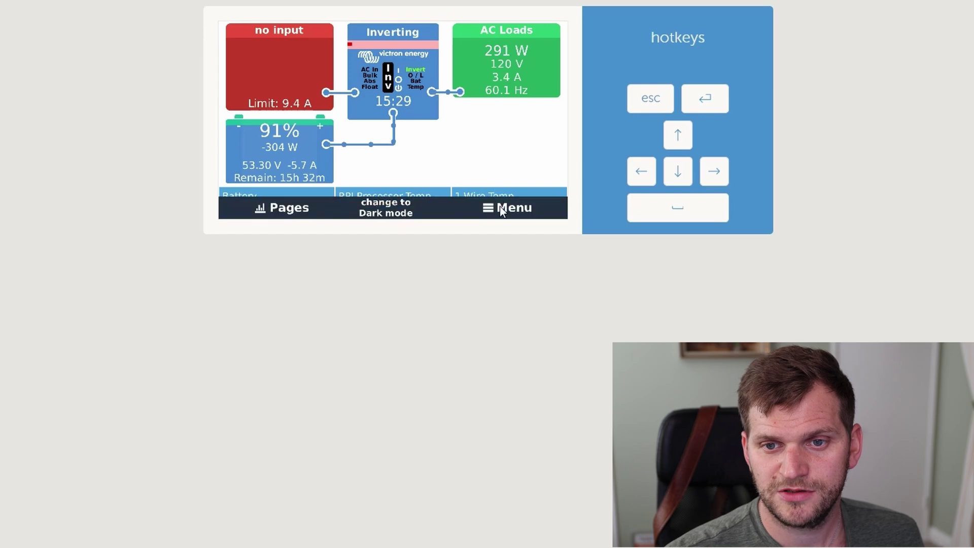
pyautogui.click(499, 208)
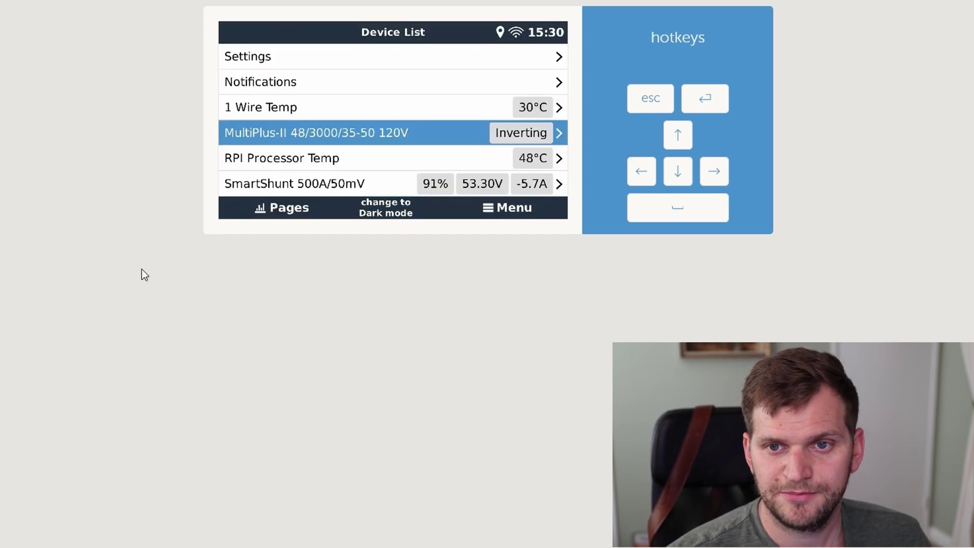
pyautogui.press('Up')
pyautogui.press('Up')
pyautogui.press('Up')
pyautogui.press('Down')
pyautogui.press('Down')
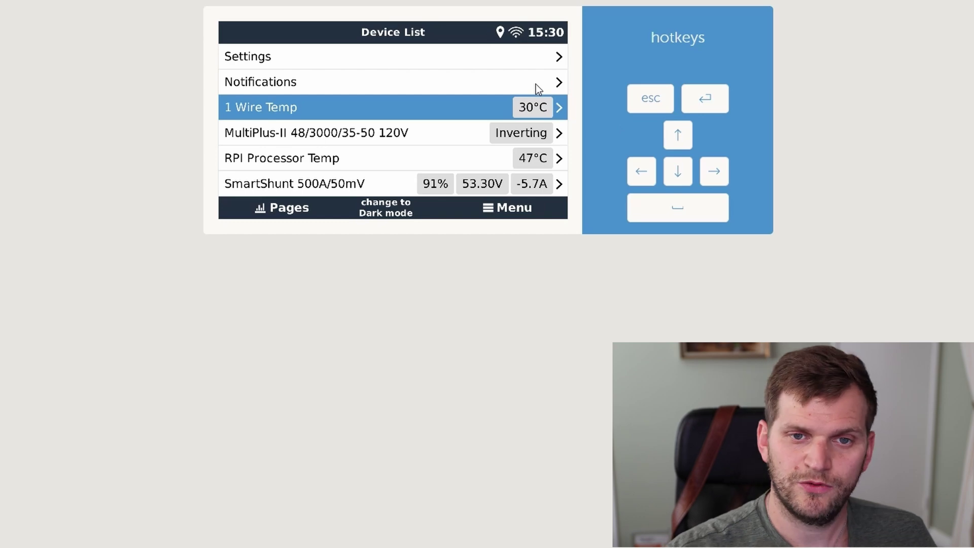
pyautogui.press('Down')
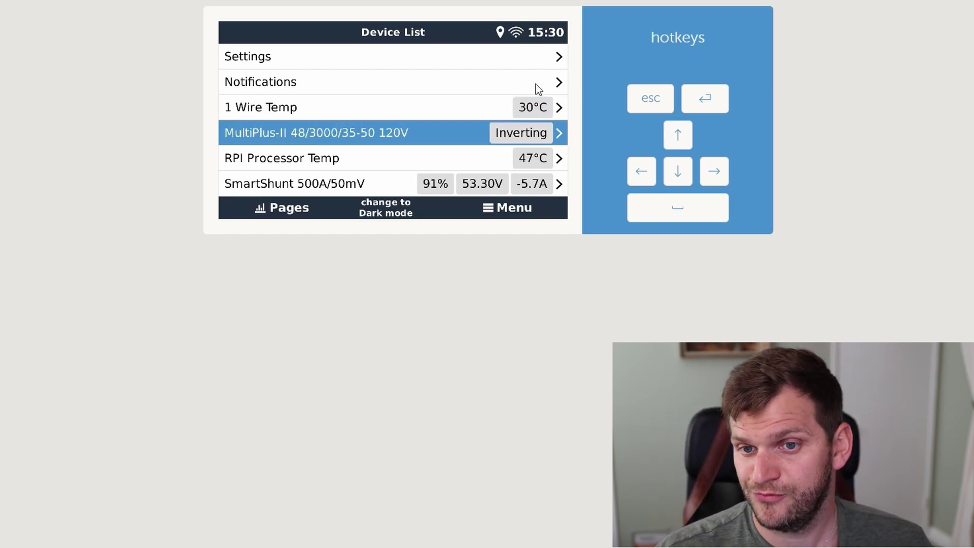
pyautogui.press('Down')
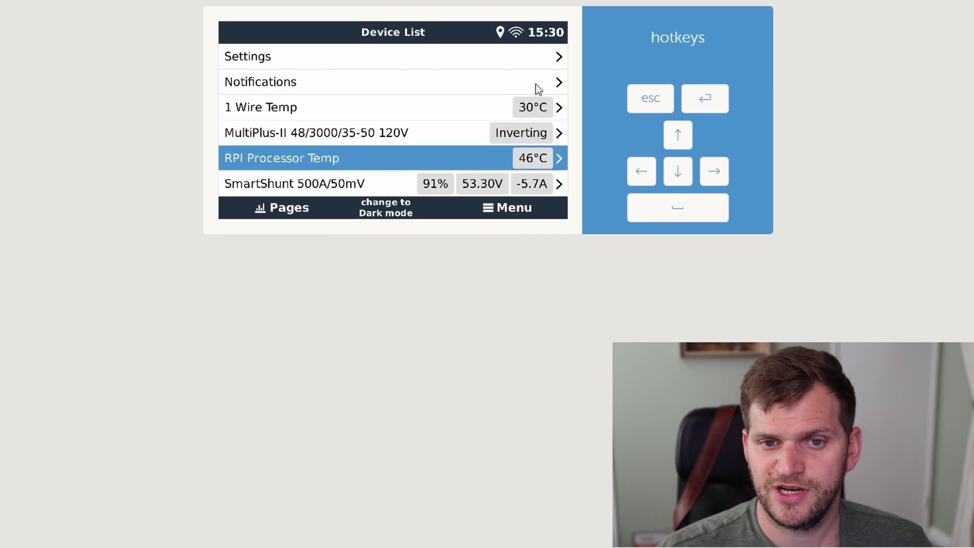
pyautogui.press('Down')
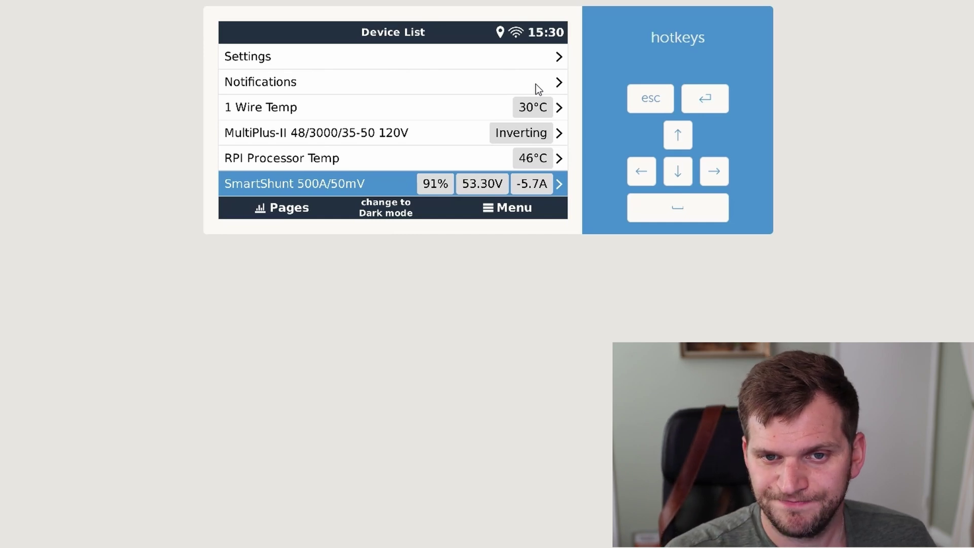
pyautogui.press('Down')
pyautogui.press('Right')
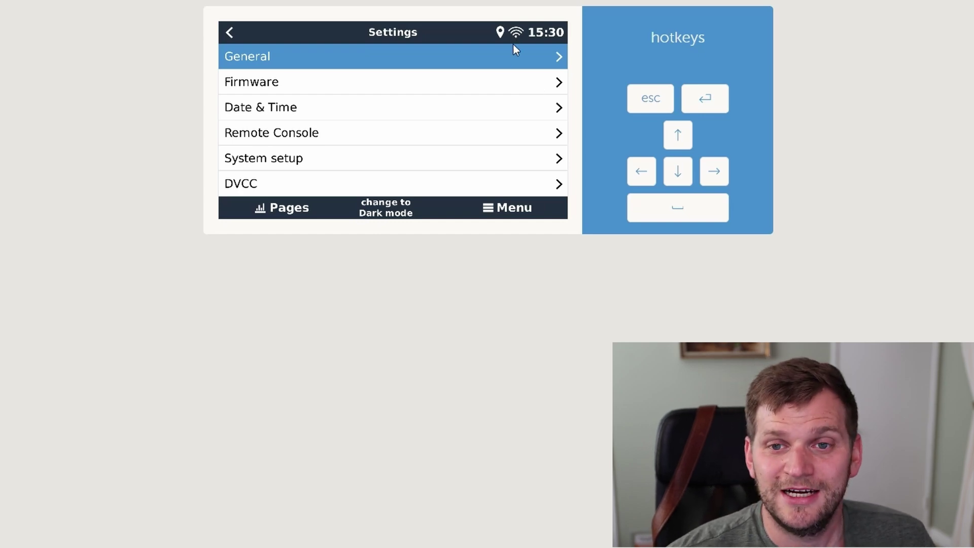
# Under Firmware > Online updates, check for updates to reveal v3.41, and review the Image type options.
pyautogui.click(416, 83)
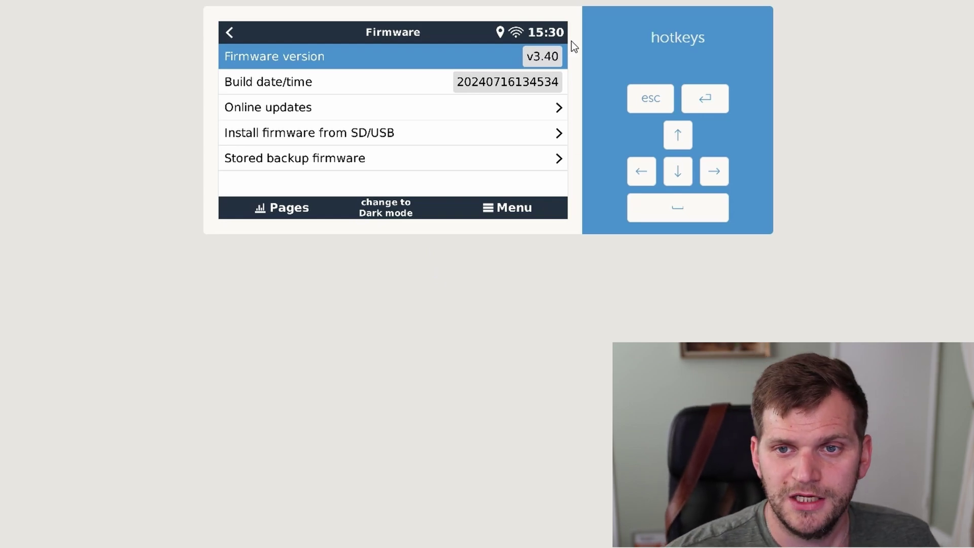
pyautogui.click(406, 111)
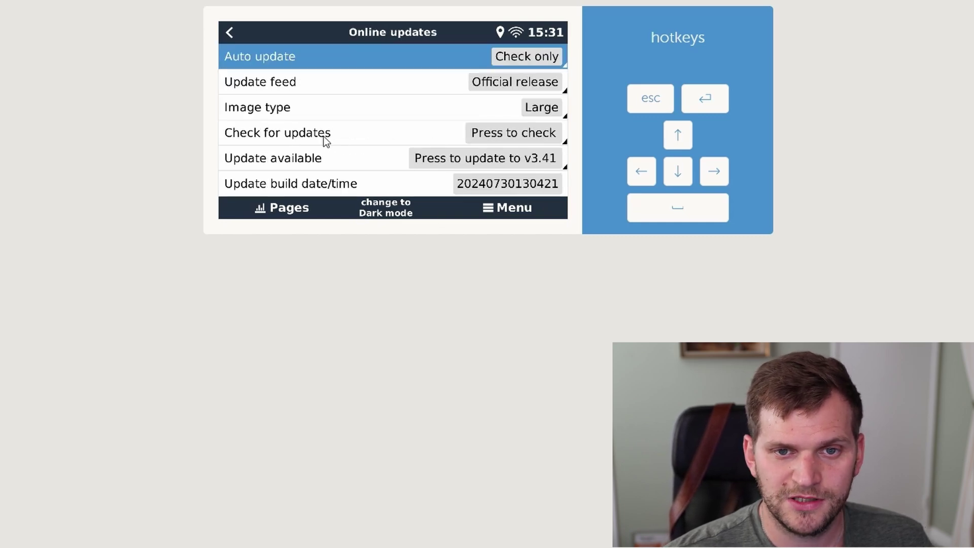
pyautogui.click(502, 135)
pyautogui.click(505, 134)
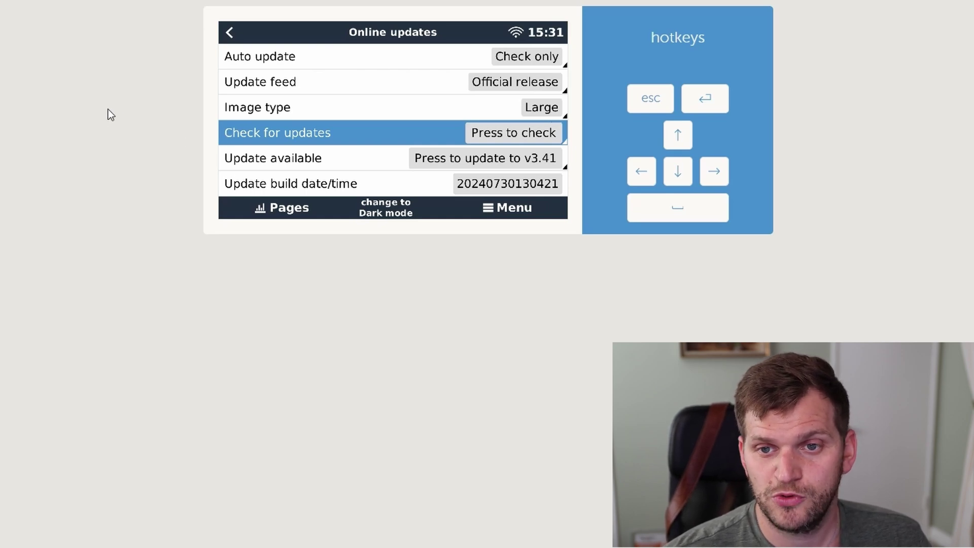
pyautogui.click(551, 102)
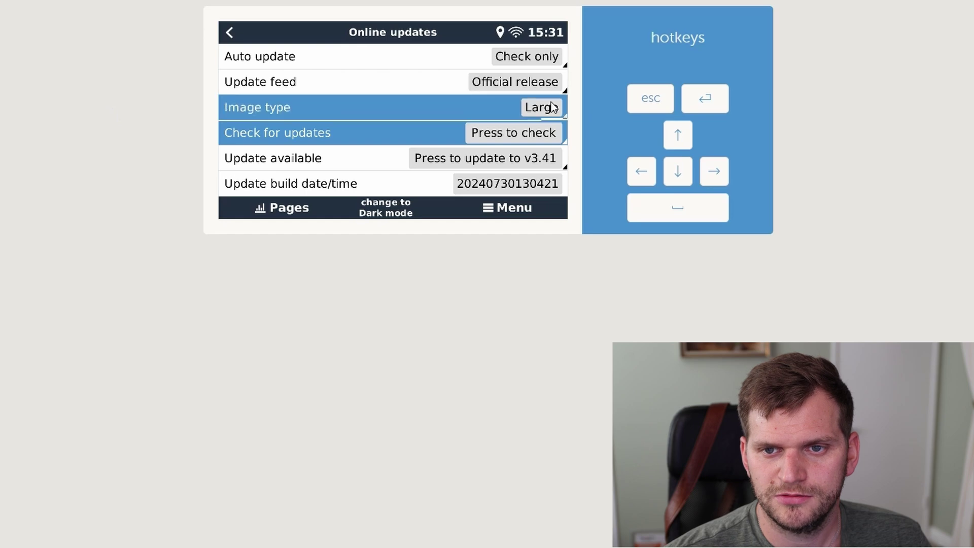
pyautogui.click(228, 35)
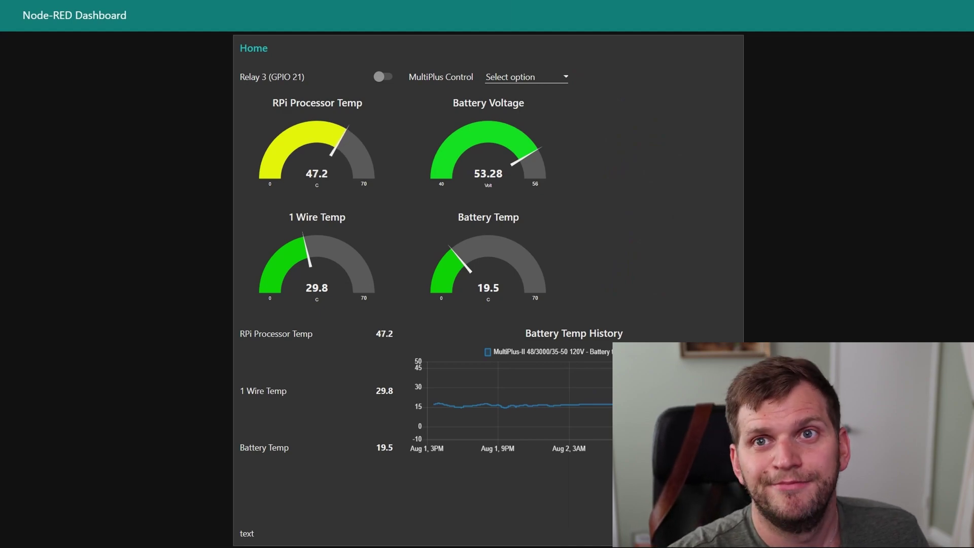
# Export all Node-RED flows, glancing inside Flow 1, and download them as a backup file.
pyautogui.hotkey('ctrl', 'Tab')
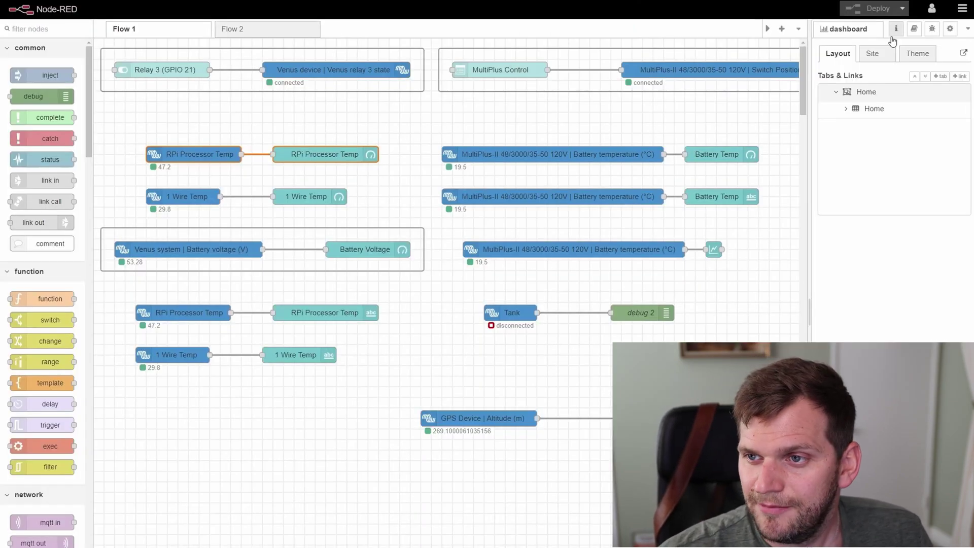
pyautogui.click(962, 9)
pyautogui.moveTo(939, 56)
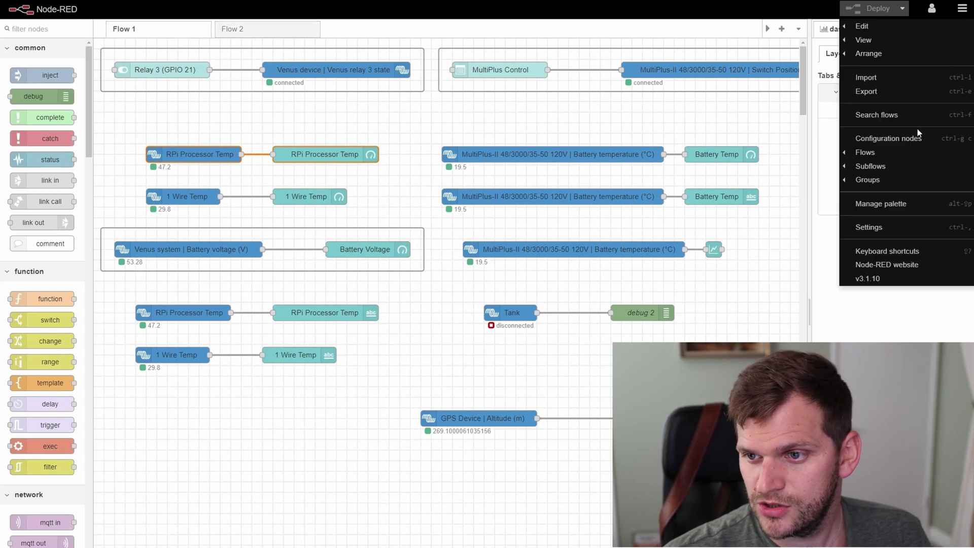
pyautogui.click(877, 93)
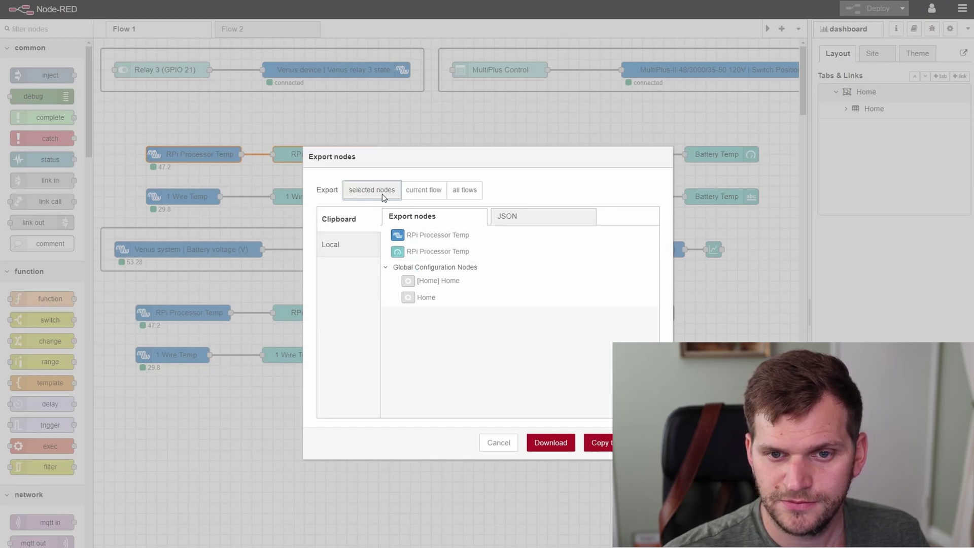
pyautogui.click(470, 192)
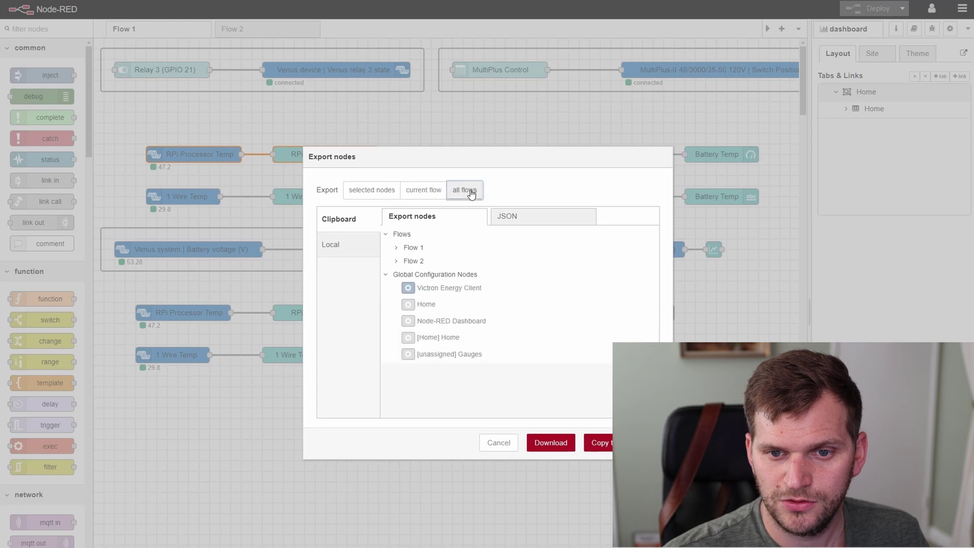
pyautogui.click(415, 248)
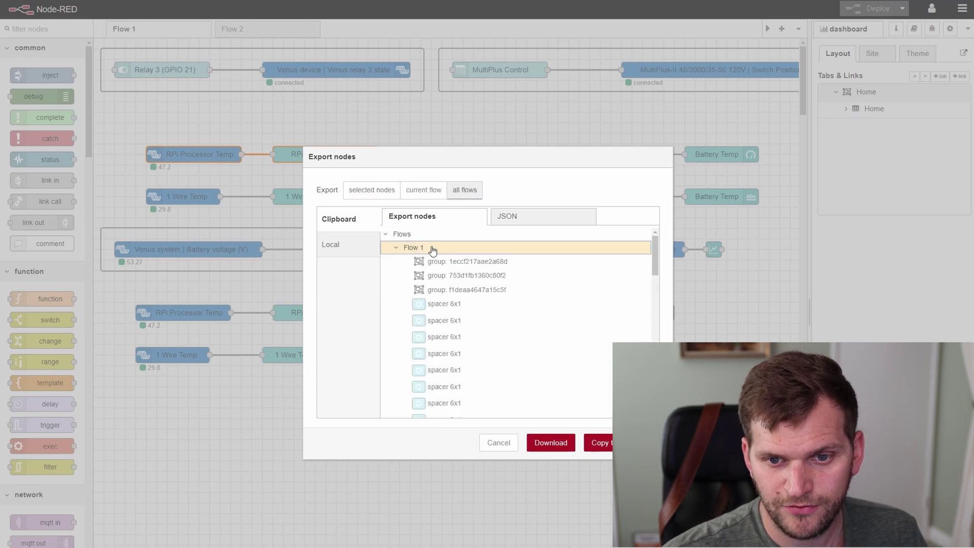
pyautogui.click(397, 249)
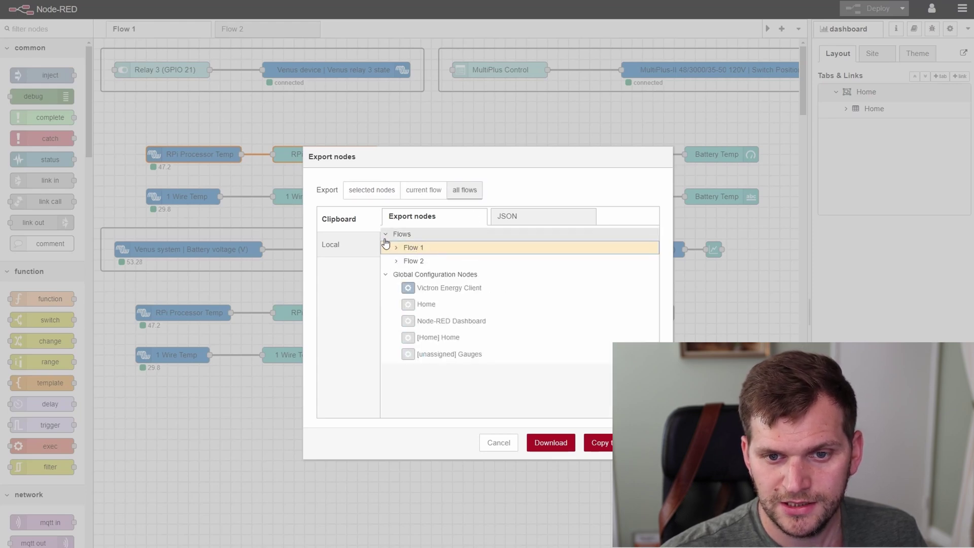
pyautogui.click(552, 444)
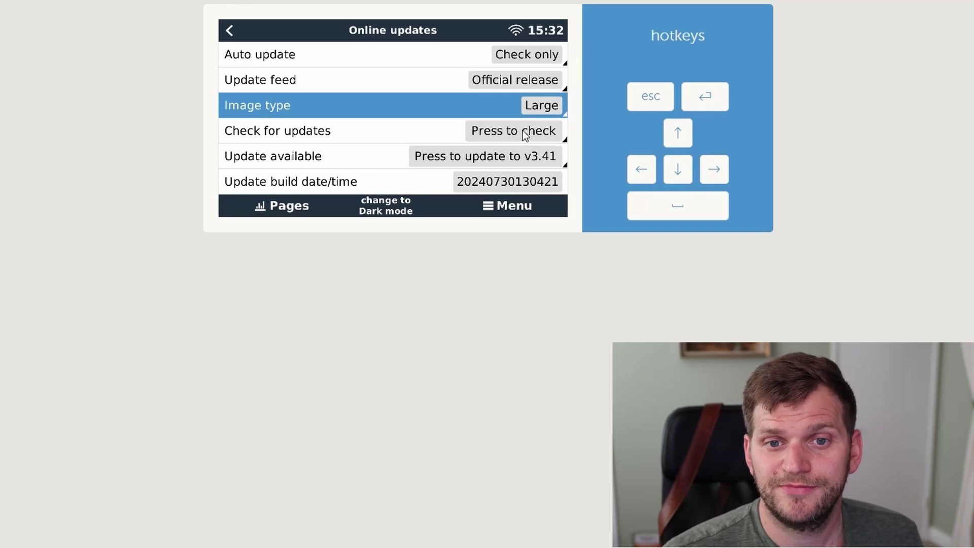
# Start the v3.41 firmware update, then reconnect to the remote console.
pyautogui.click(536, 163)
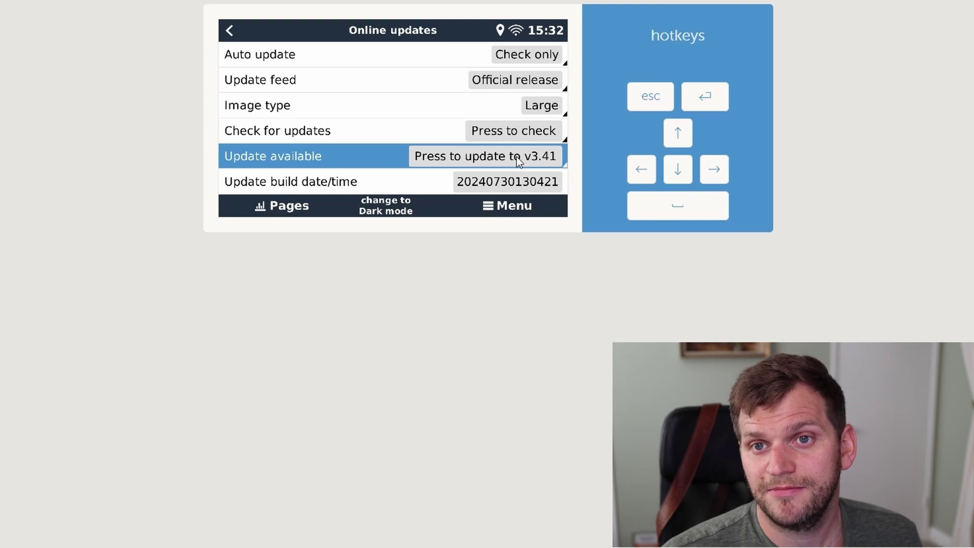
pyautogui.click(516, 157)
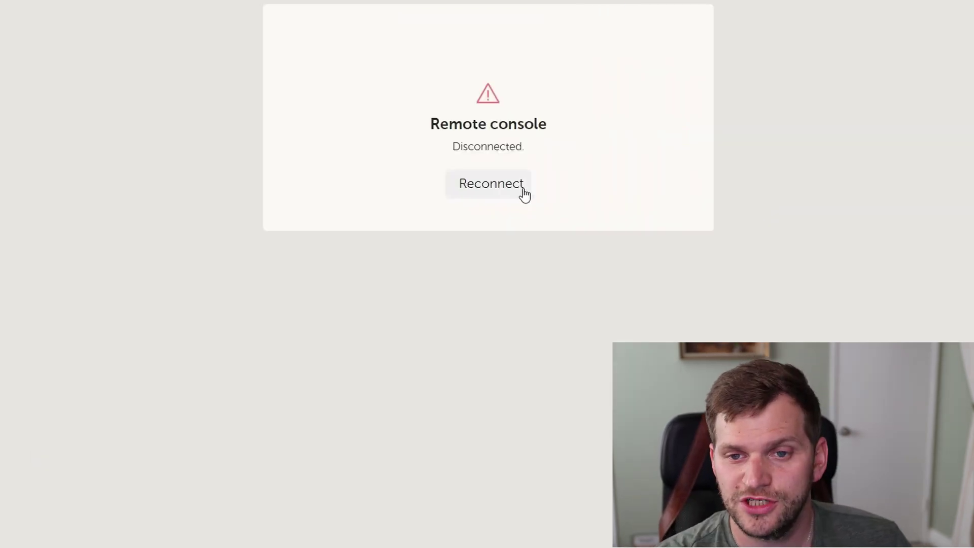
pyautogui.click(523, 190)
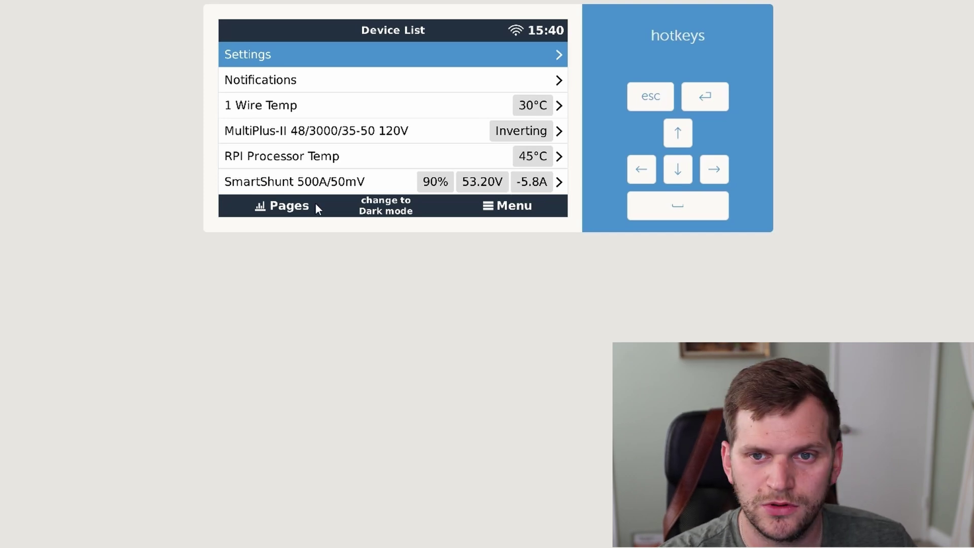
# Look over the system overview page, then return to the device list.
pyautogui.click(288, 209)
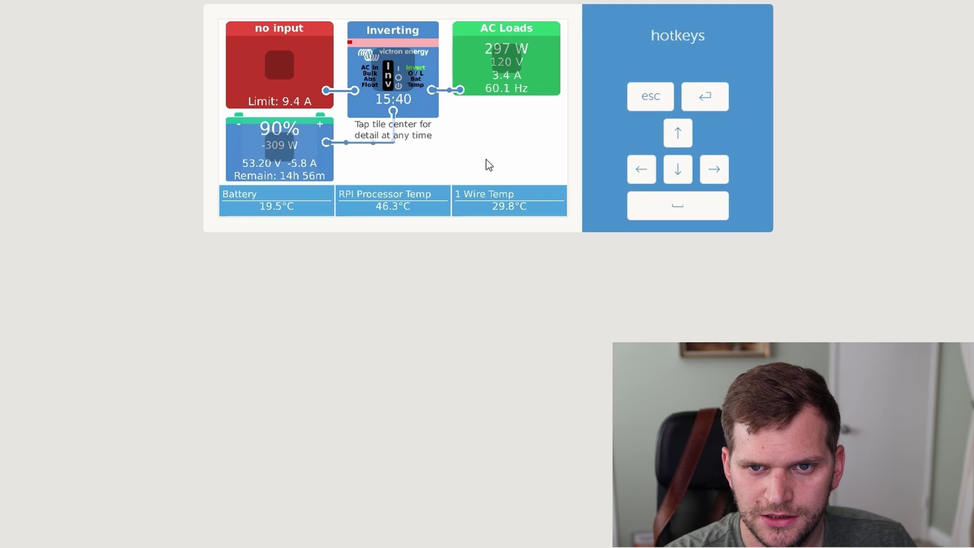
pyautogui.press('Right')
pyautogui.press('Left')
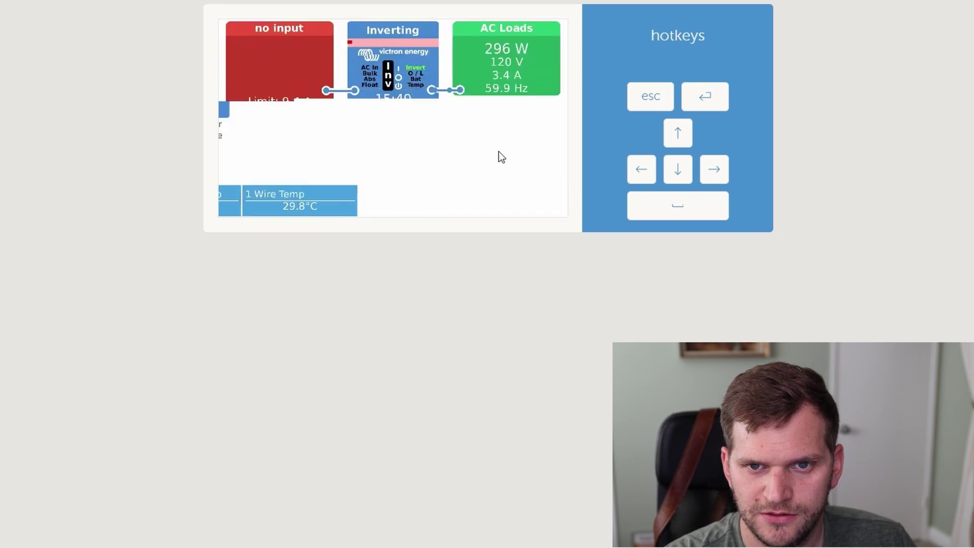
pyautogui.click(522, 212)
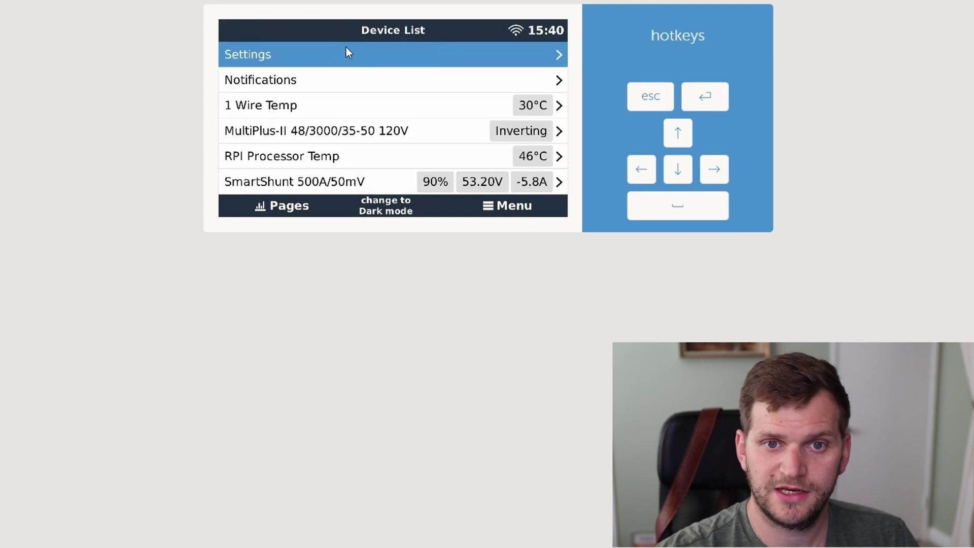
# Open Settings > Firmware and read the firmware version, still v3.40.
pyautogui.click(346, 48)
pyautogui.press('Down')
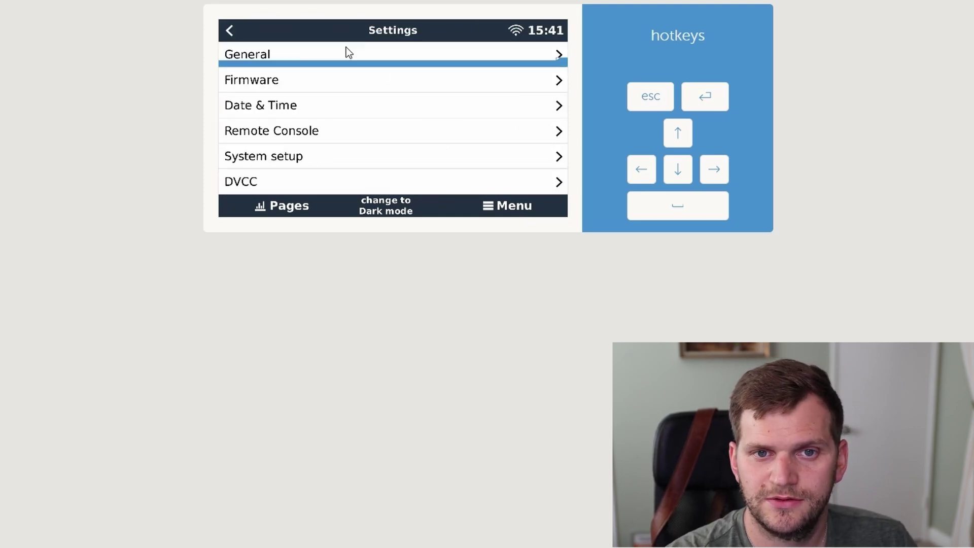
pyautogui.press('Return')
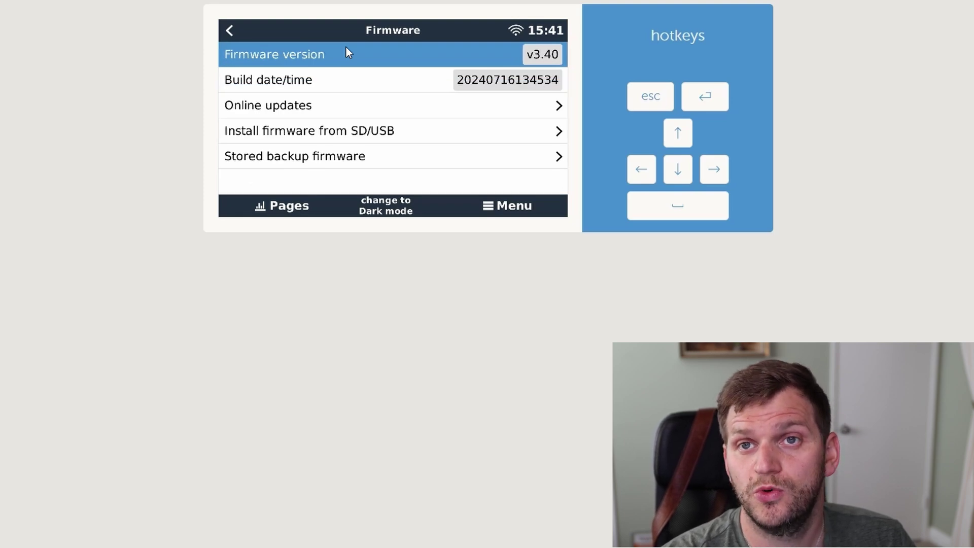
pyautogui.press('Down')
pyautogui.press('Down')
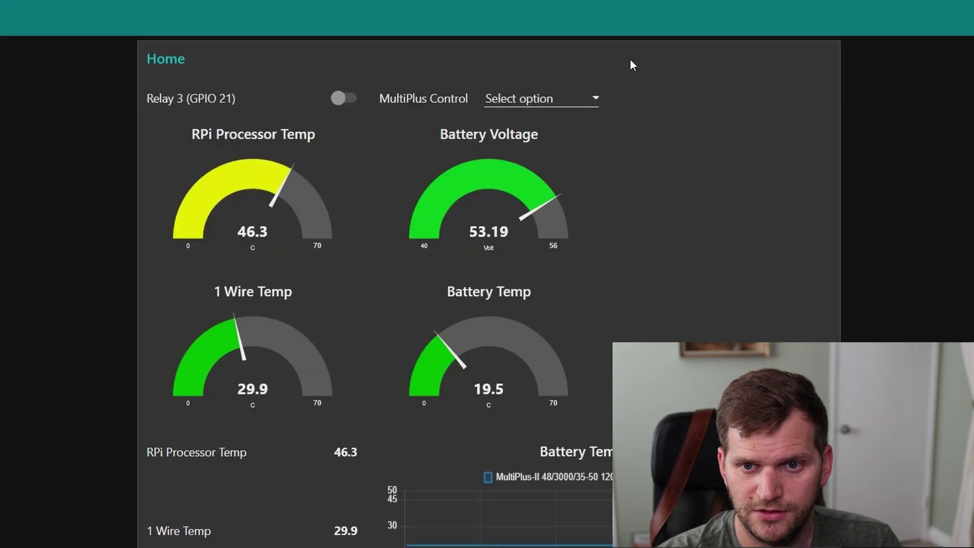
# Reload the Node-RED Home dashboard and flip the Relay 3 (GPIO 21) switch.
pyautogui.press('F5')
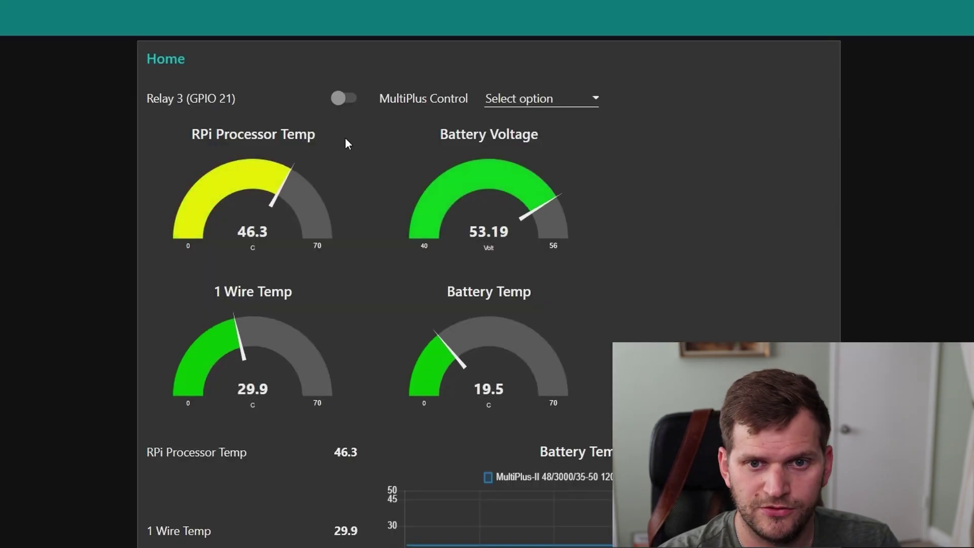
pyautogui.click(340, 99)
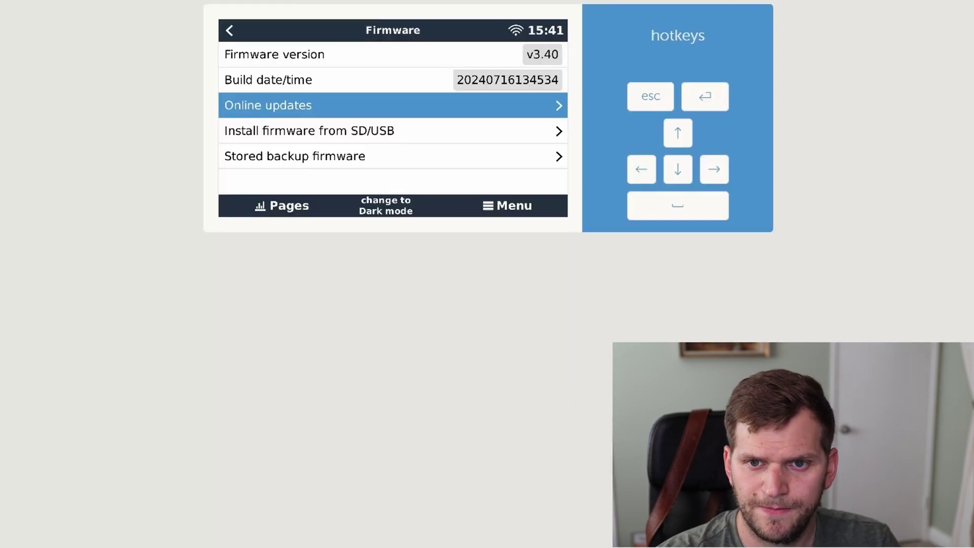
# In Online updates, check for updates again and start installing v3.41.
pyautogui.click(471, 106)
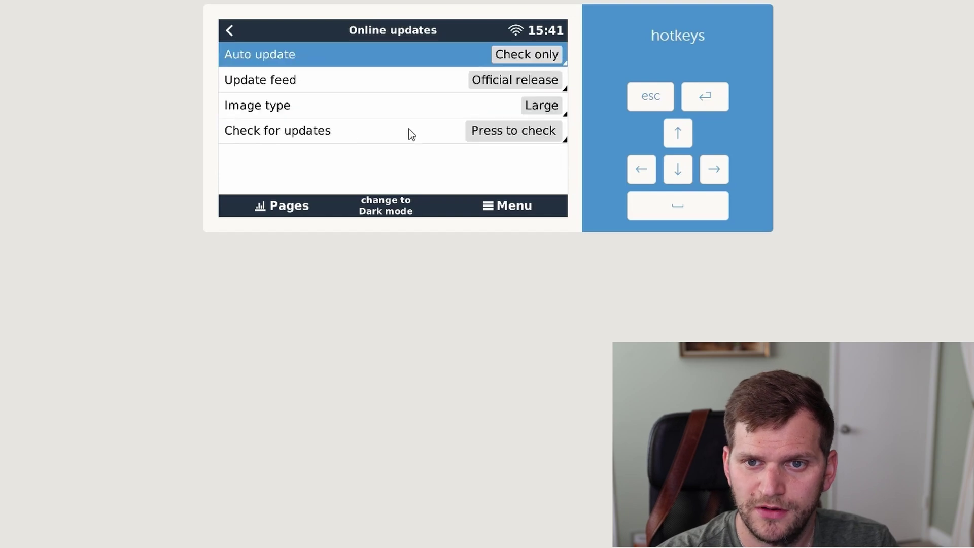
pyautogui.click(517, 133)
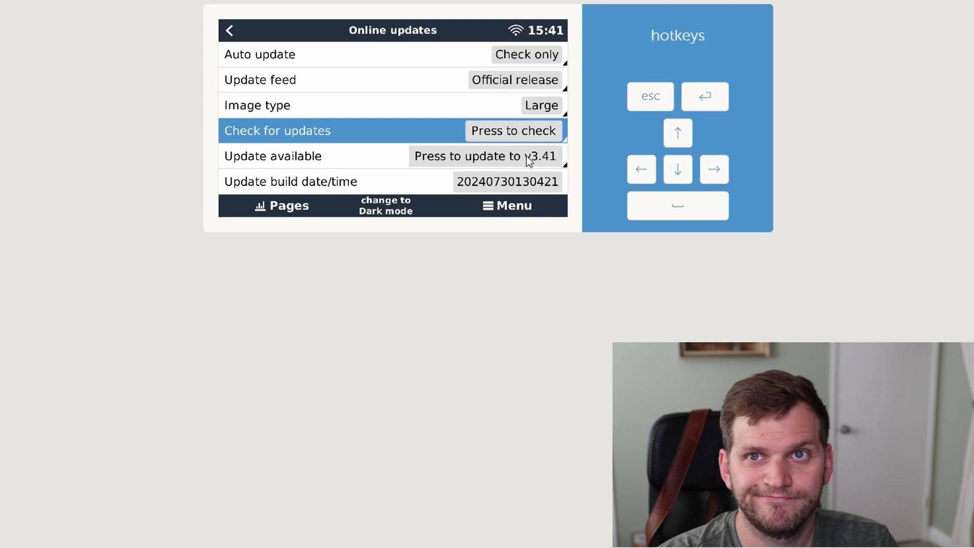
pyautogui.click(528, 159)
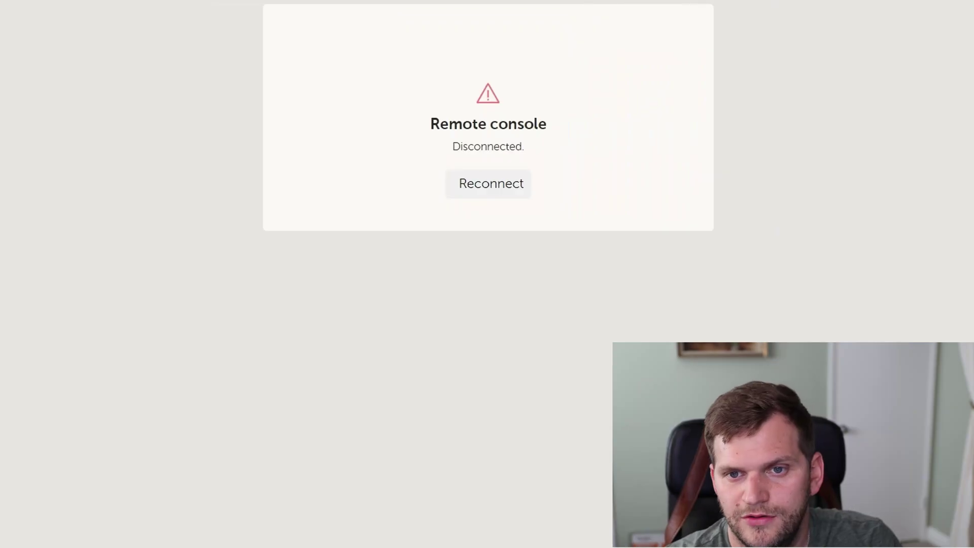
# Reconnect, confirm the firmware still reads v3.40 and view Online updates, then reload the dashboard.
pyautogui.click(511, 185)
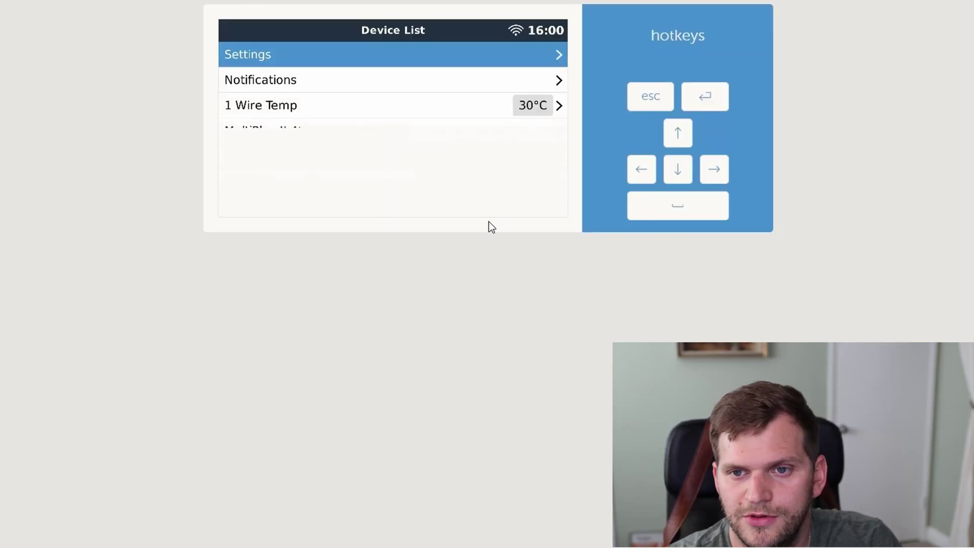
pyautogui.click(513, 52)
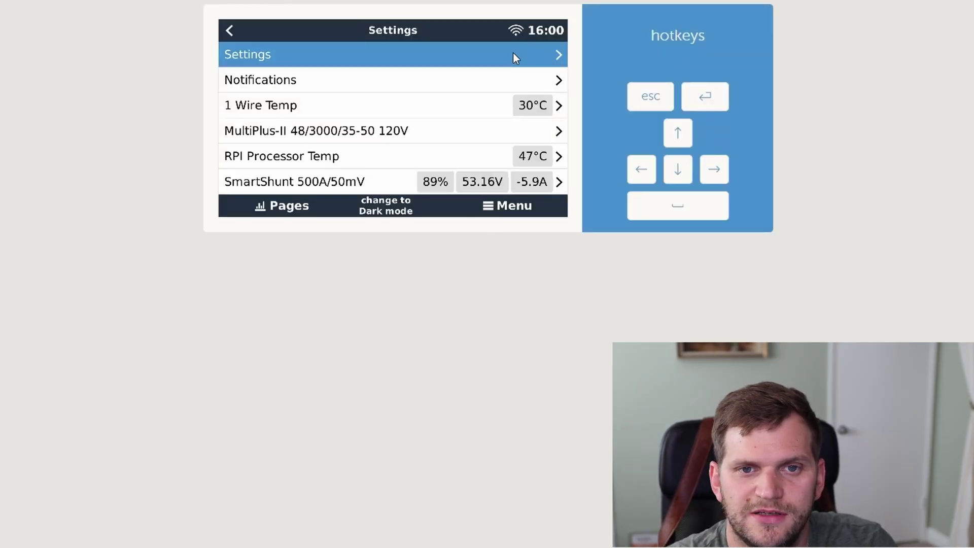
pyautogui.press('Down')
pyautogui.press('Return')
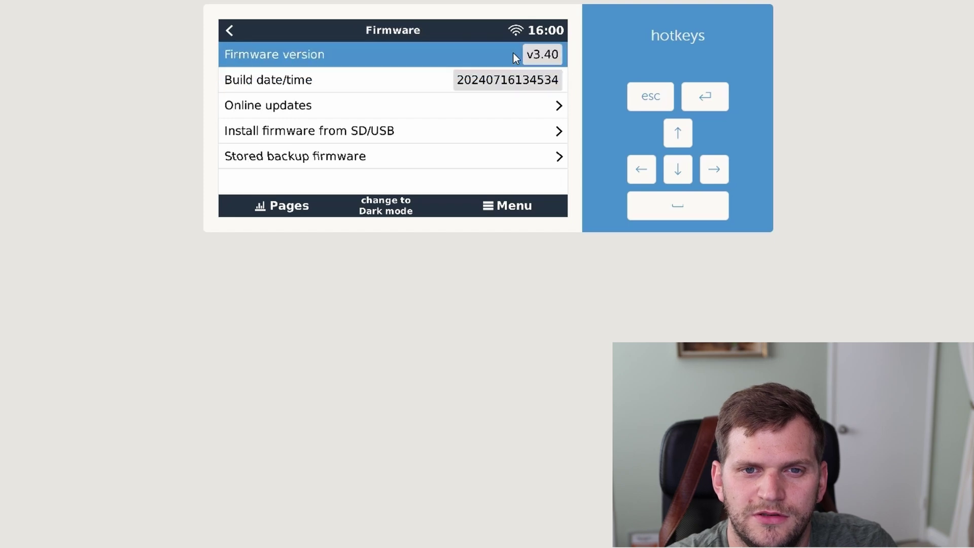
pyautogui.press('Down')
pyautogui.press('Down')
pyautogui.press('Down')
pyautogui.press('Up')
pyautogui.press('Return')
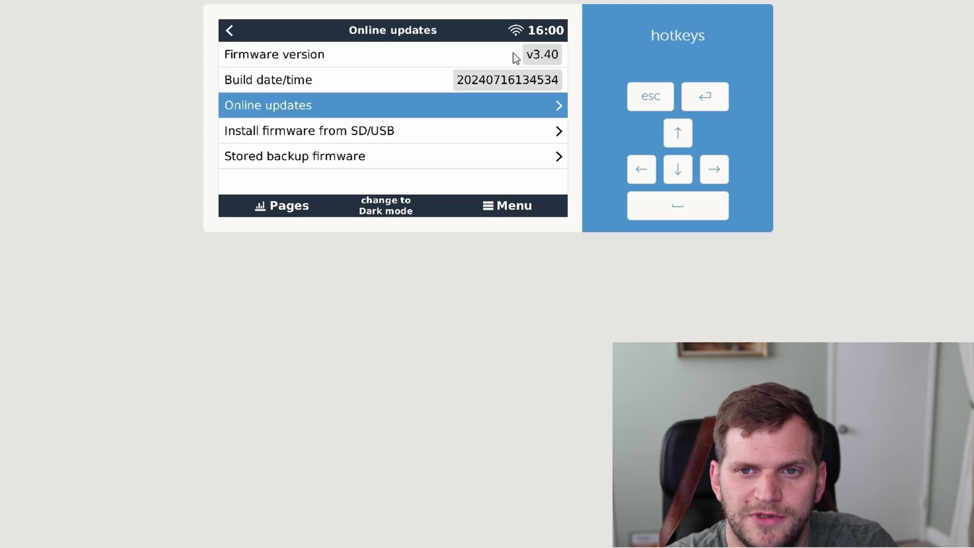
pyautogui.press('Escape')
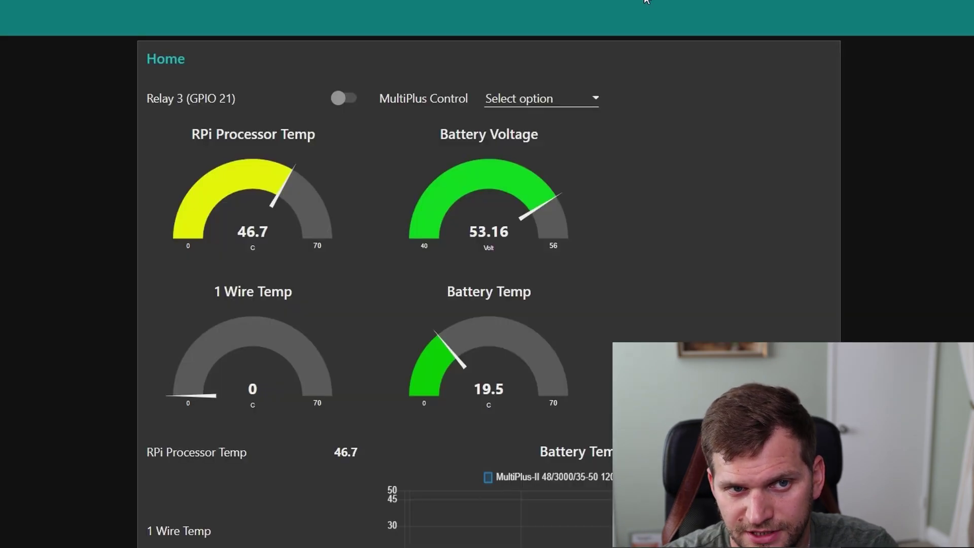
pyautogui.press('F5')
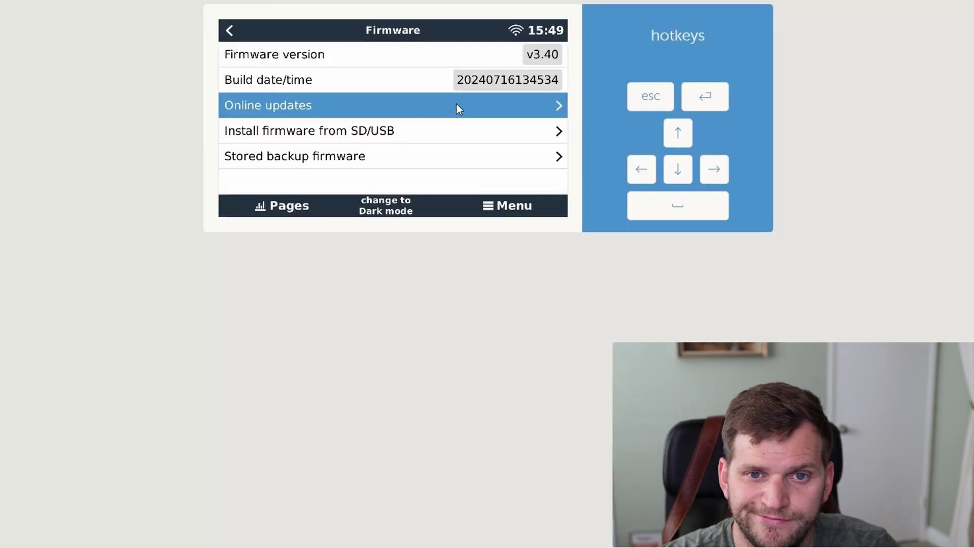
# Check Online updates, install v3.41, and reconnect to the console after the reboot.
pyautogui.click(455, 103)
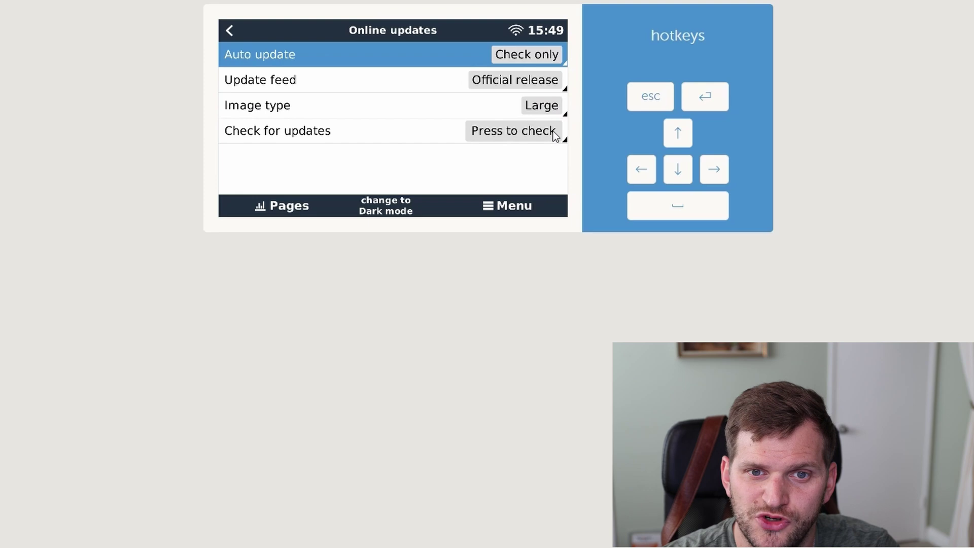
pyautogui.click(520, 134)
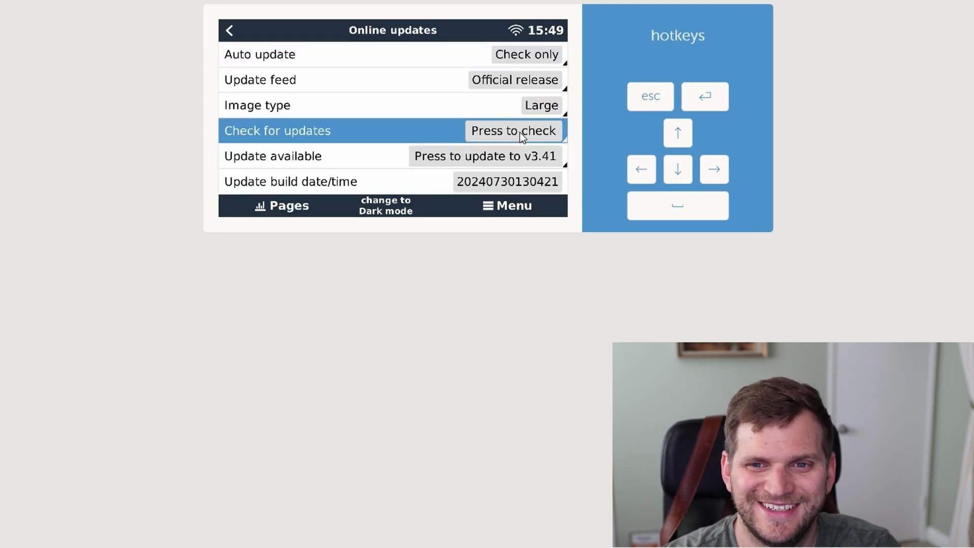
pyautogui.click(531, 159)
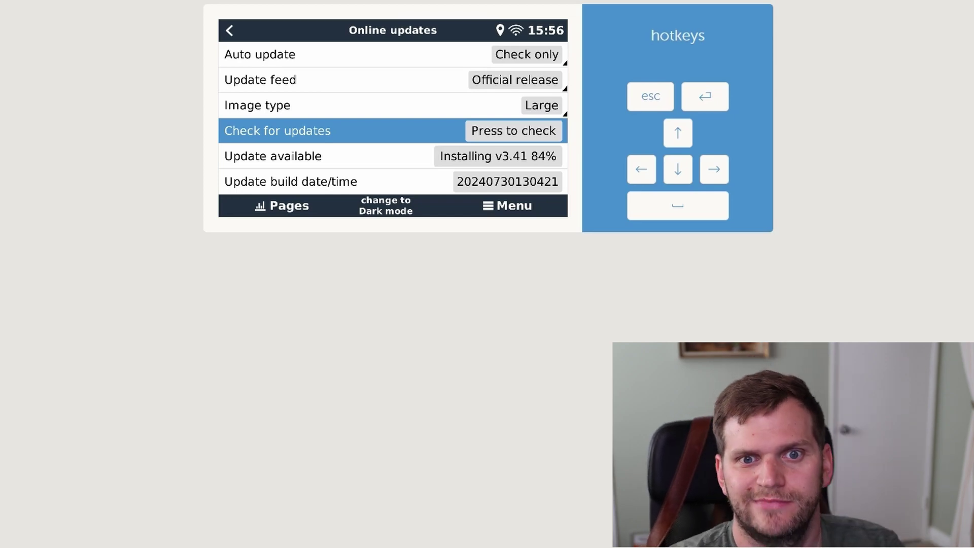
pyautogui.click(467, 181)
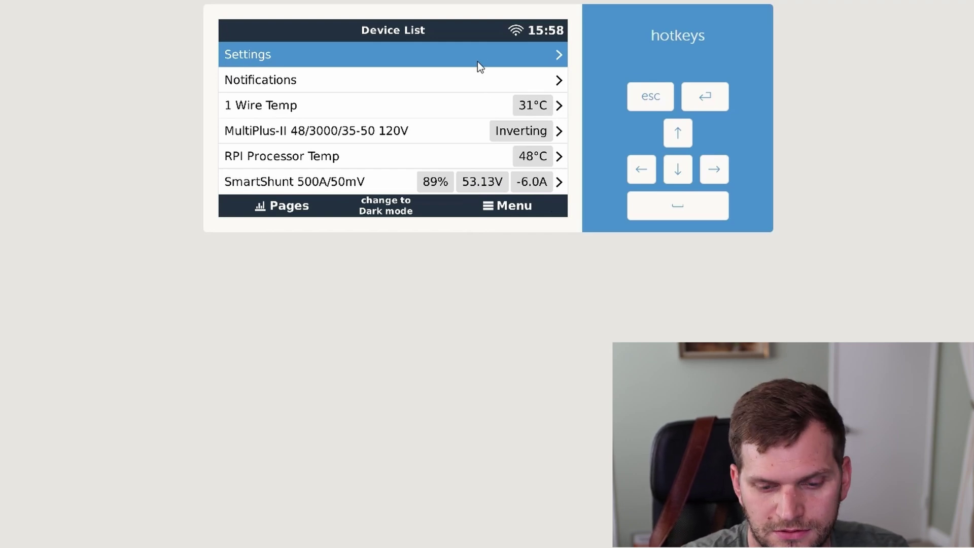
# Go from the Device List into Settings > Firmware to see the installed version.
pyautogui.press('Down')
pyautogui.press('Up')
pyautogui.press('Return')
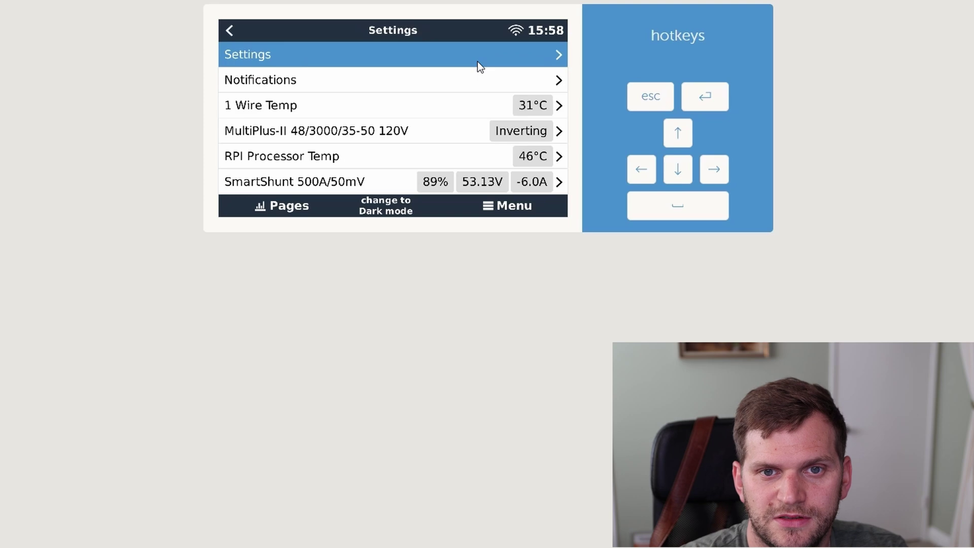
pyautogui.press('Down')
pyautogui.press('Return')
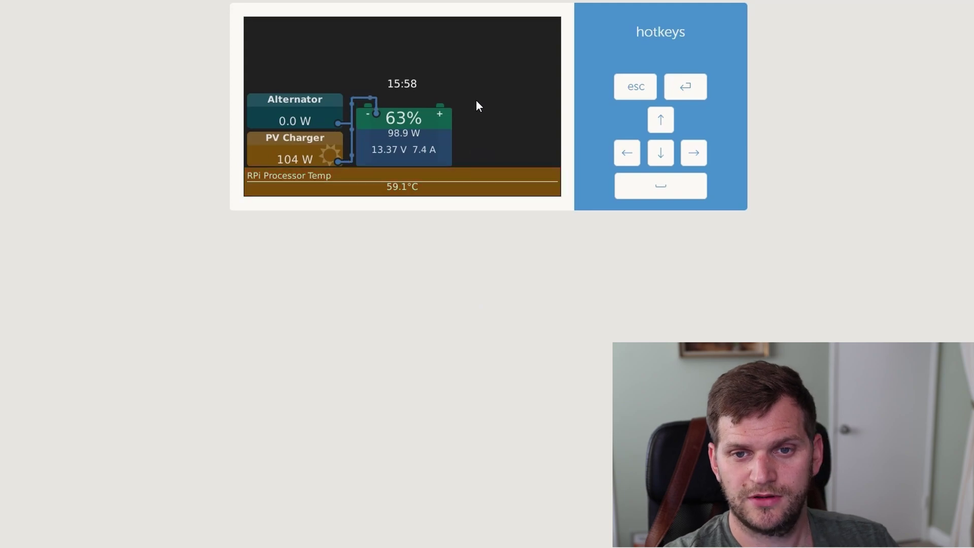
# Go to the device list and open the Vi-xS charger's details.
pyautogui.click(527, 189)
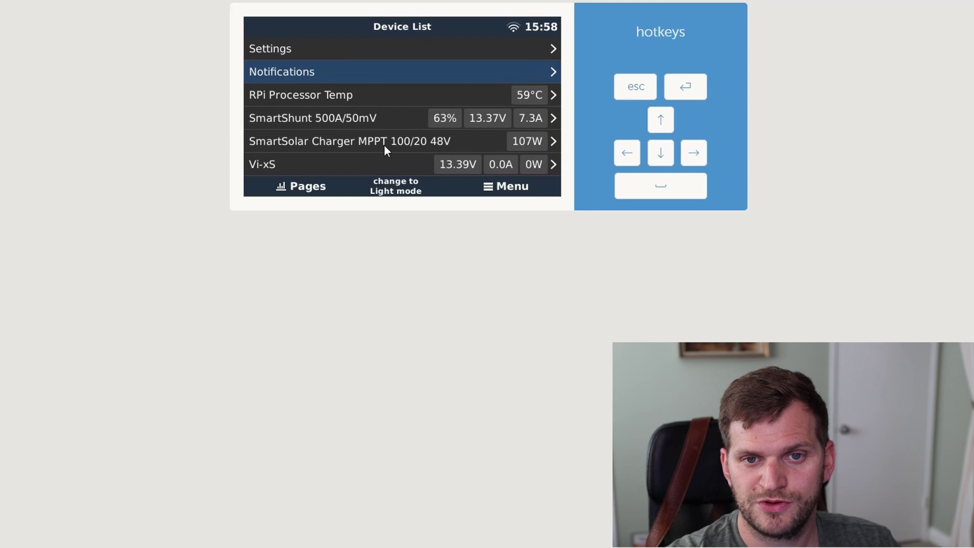
pyautogui.press('Down')
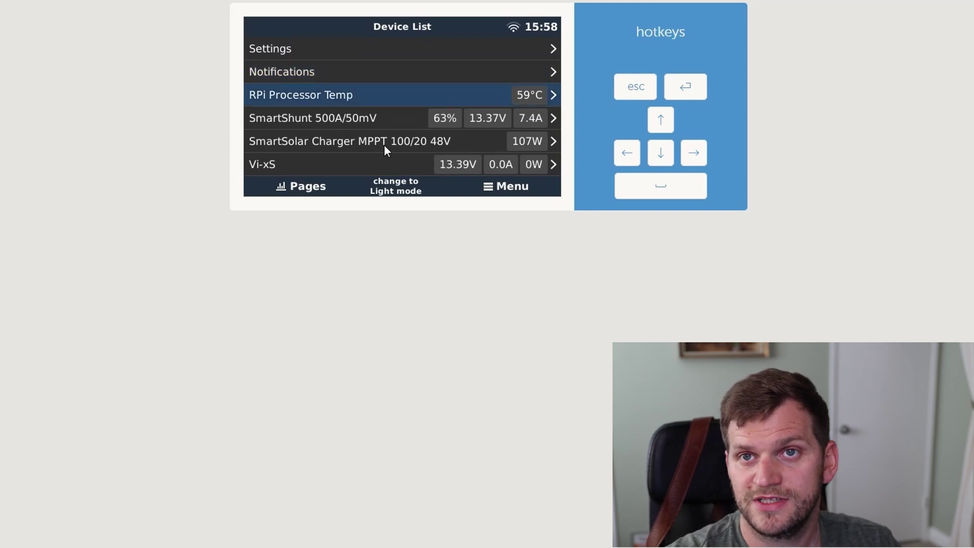
pyautogui.press('Down')
pyautogui.press('Down')
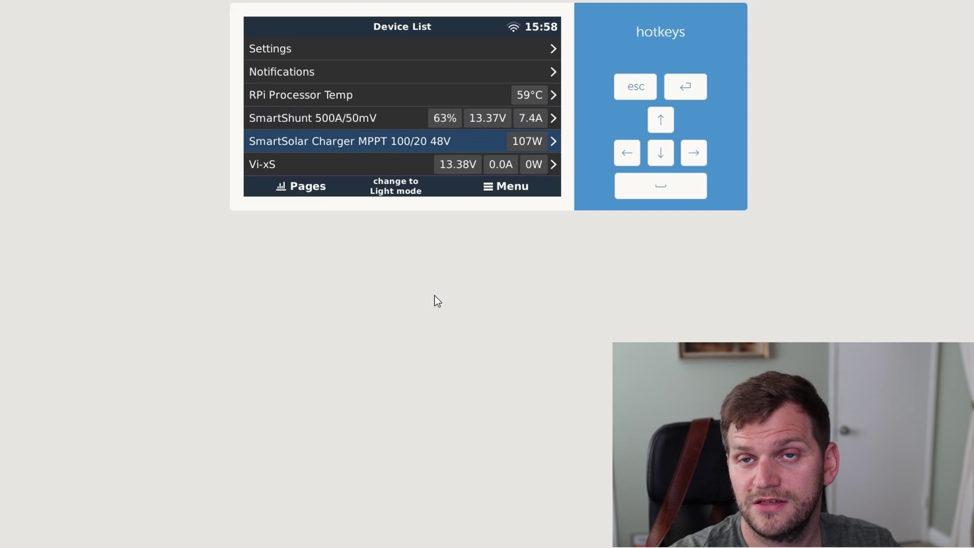
pyautogui.press('Down')
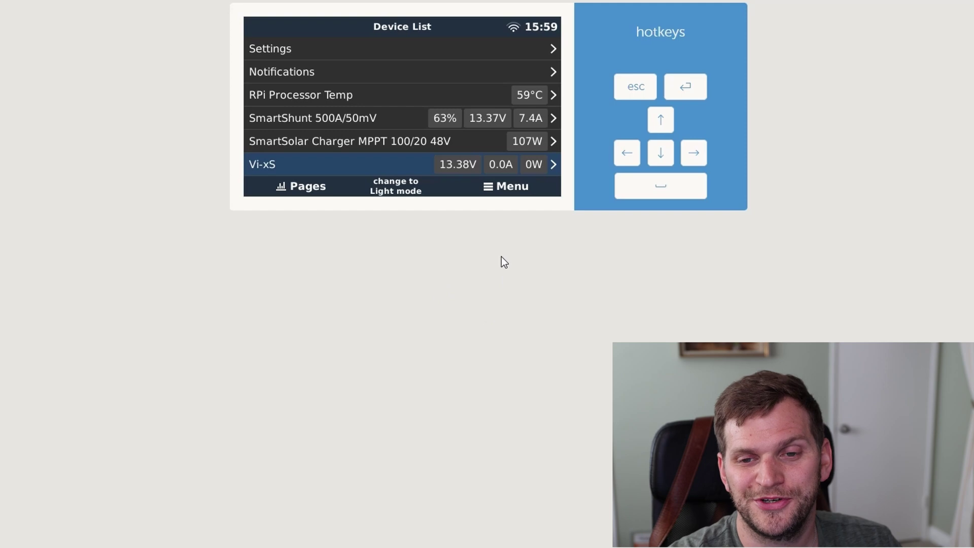
pyautogui.press('Return')
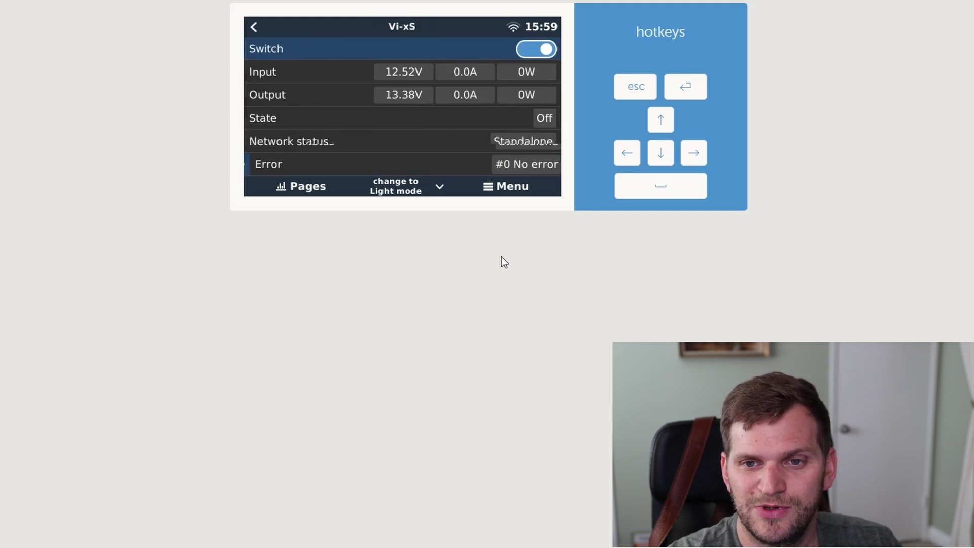
# Return to the device list and open Settings.
pyautogui.press('Escape')
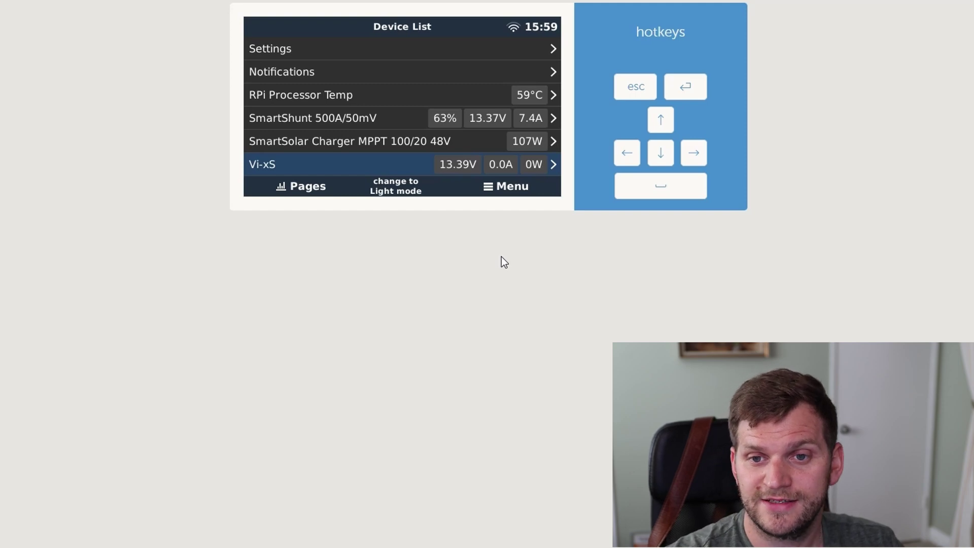
pyautogui.press('Up')
pyautogui.press('Up')
pyautogui.press('Up')
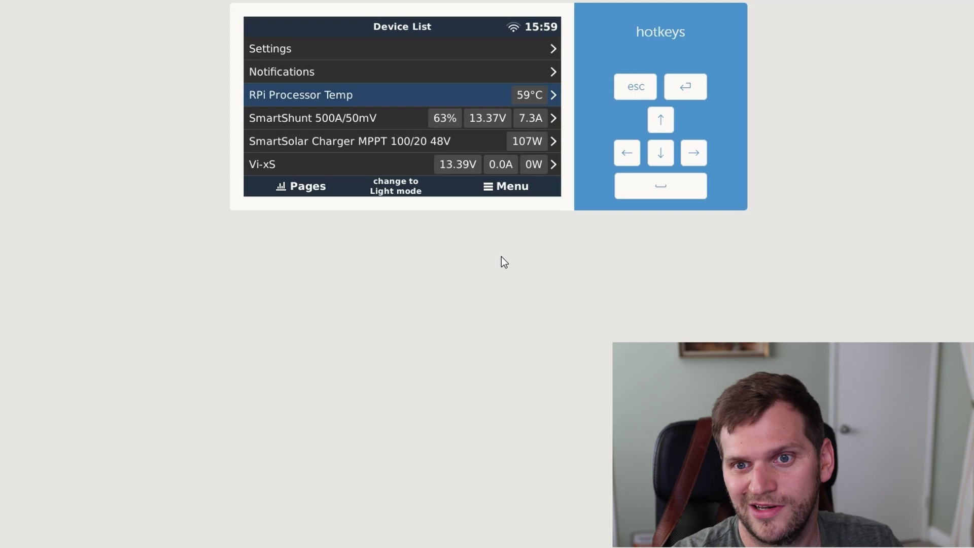
pyautogui.press('Up')
pyautogui.press('Up')
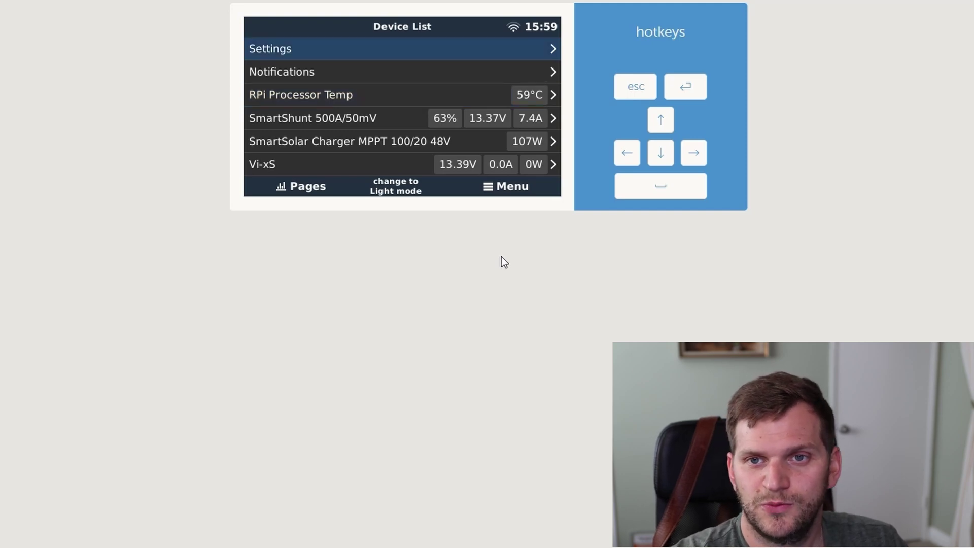
pyautogui.press('Return')
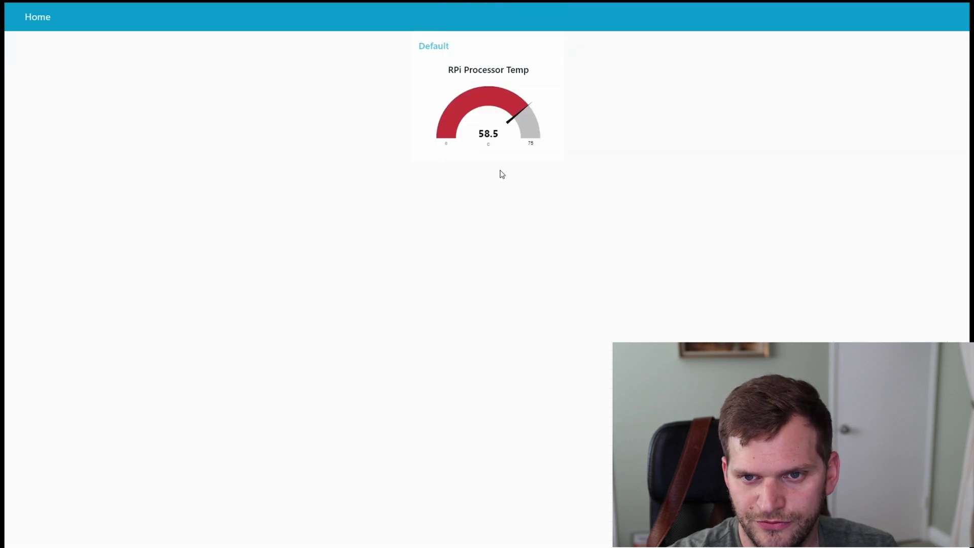
# Reload the dashboard so the RPi Processor Temp gauge updates to 59.6.
pyautogui.press('F5')
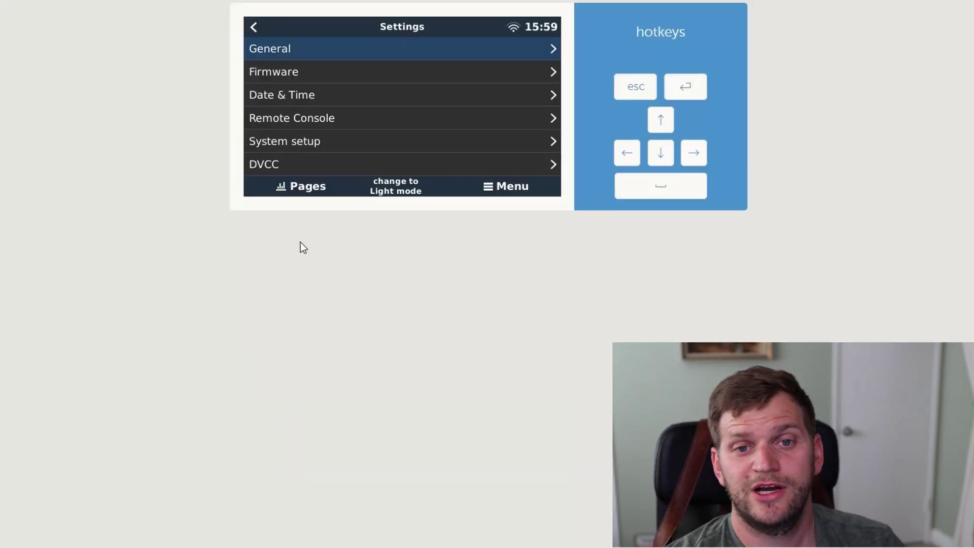
# Go to Settings > Firmware > Online updates and check for new firmware.
pyautogui.press('Down')
pyautogui.press('Return')
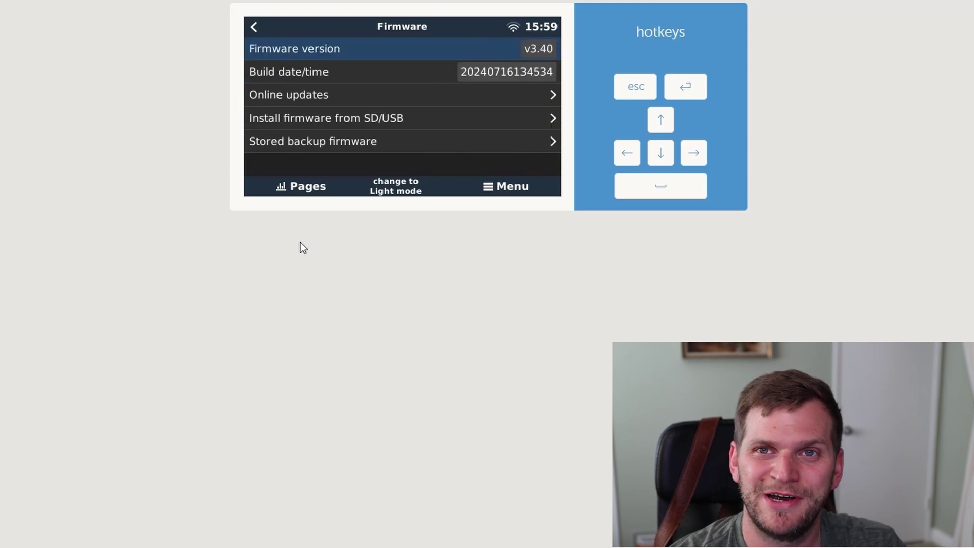
pyautogui.press('Down')
pyautogui.press('Down')
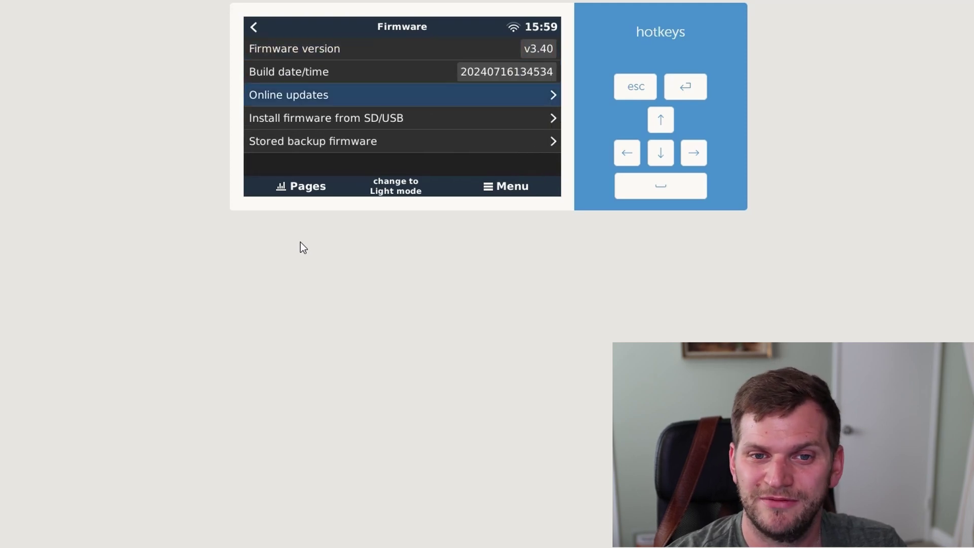
pyautogui.press('Return')
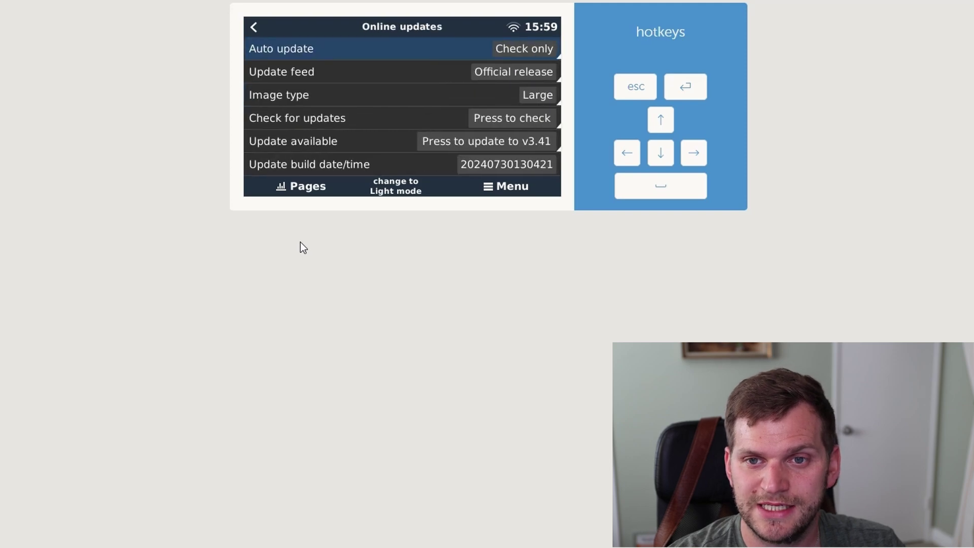
pyautogui.press('Down')
pyautogui.press('Down')
pyautogui.press('Down')
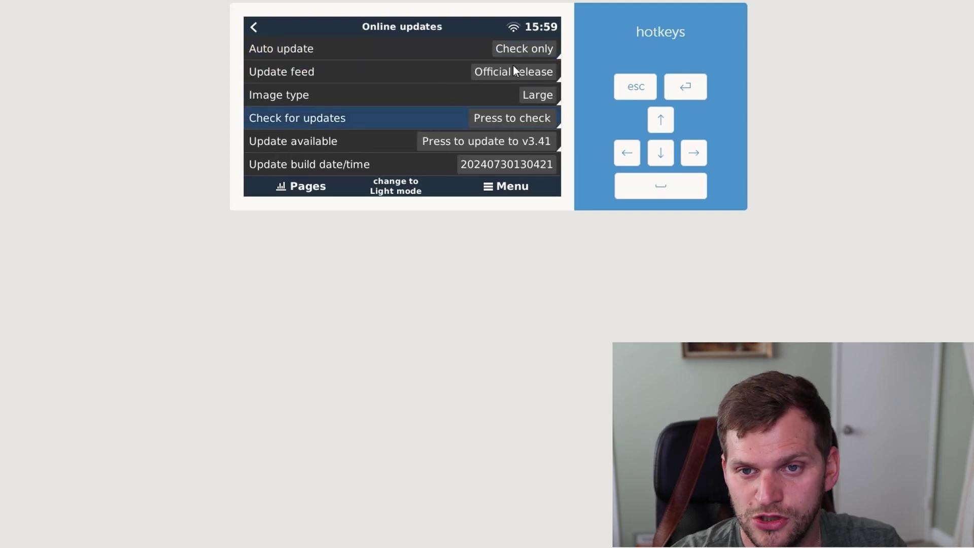
pyautogui.click(528, 117)
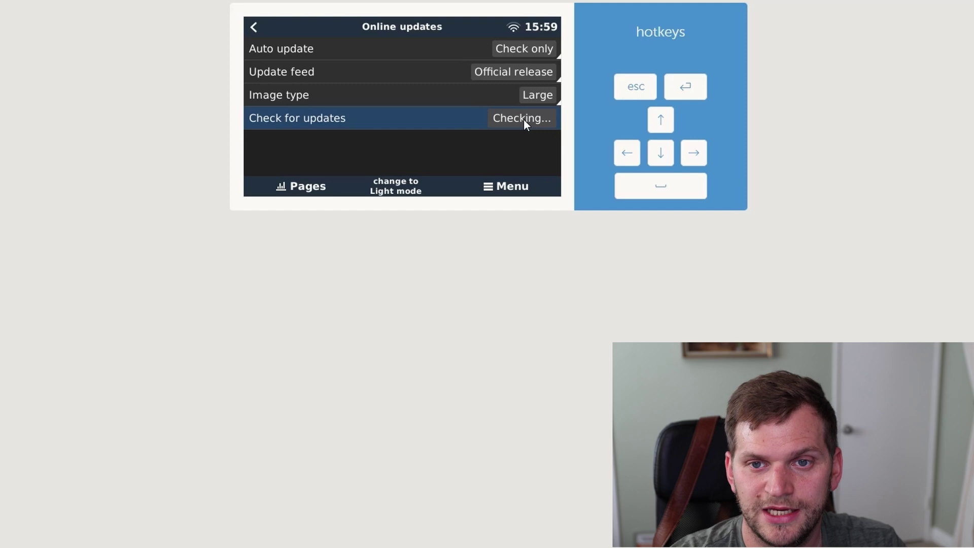
# Reopen Online updates and start installing v3.41.
pyautogui.click(257, 26)
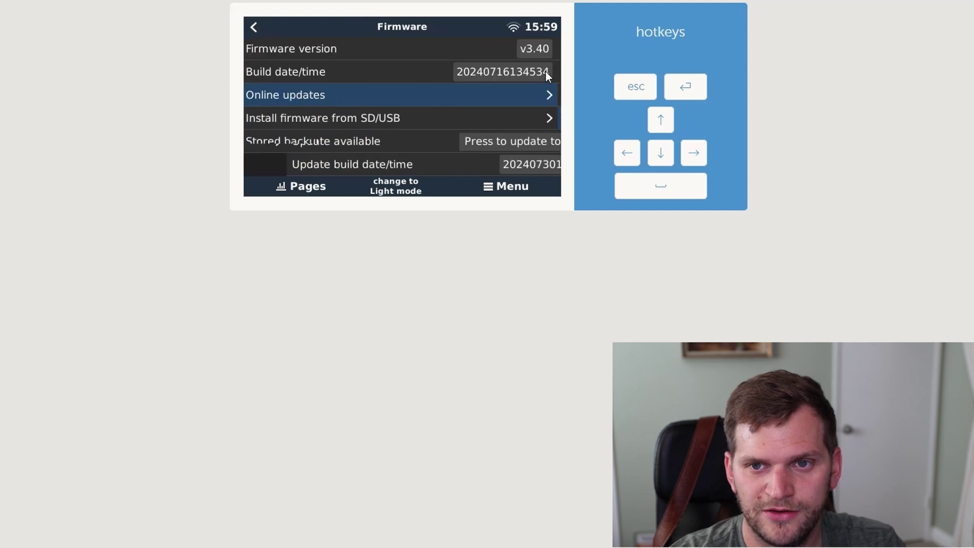
pyautogui.click(480, 98)
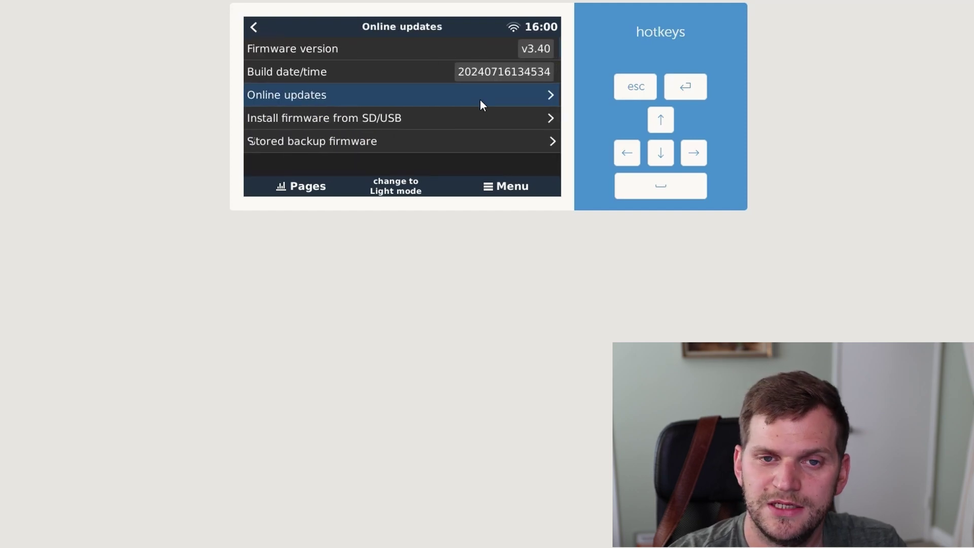
pyautogui.click(498, 141)
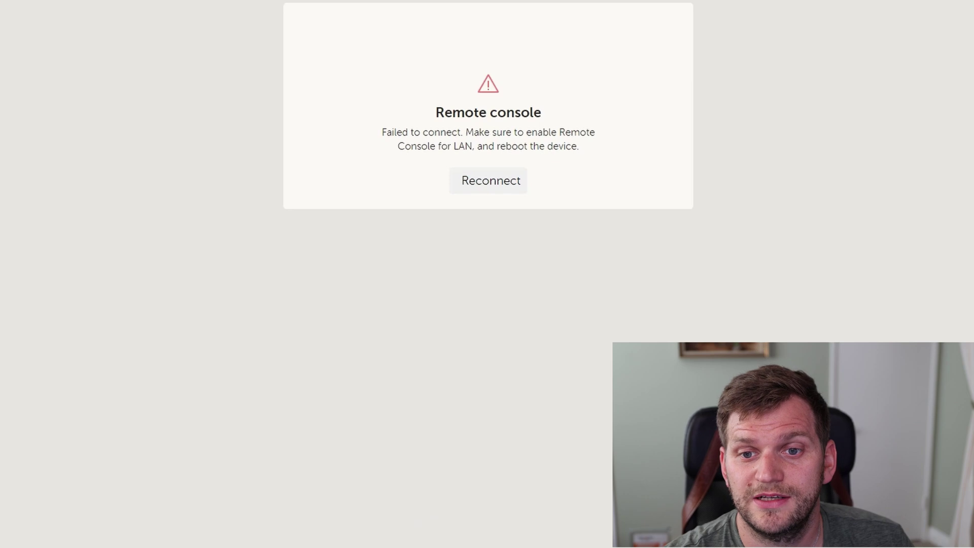
# Reconnect to the console after the reboot and move to the Settings entry.
pyautogui.click(489, 189)
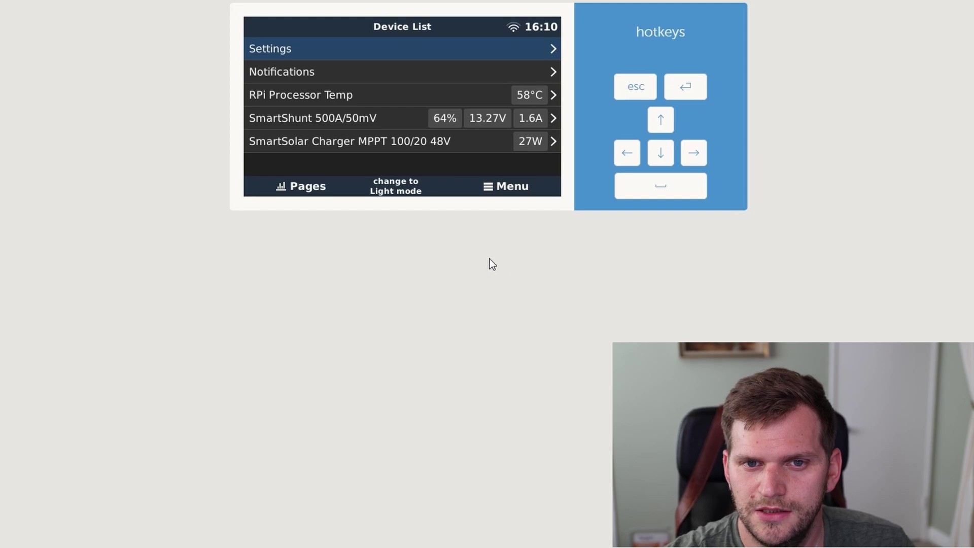
pyautogui.press('Down')
pyautogui.press('Down')
pyautogui.press('Down')
pyautogui.press('Down')
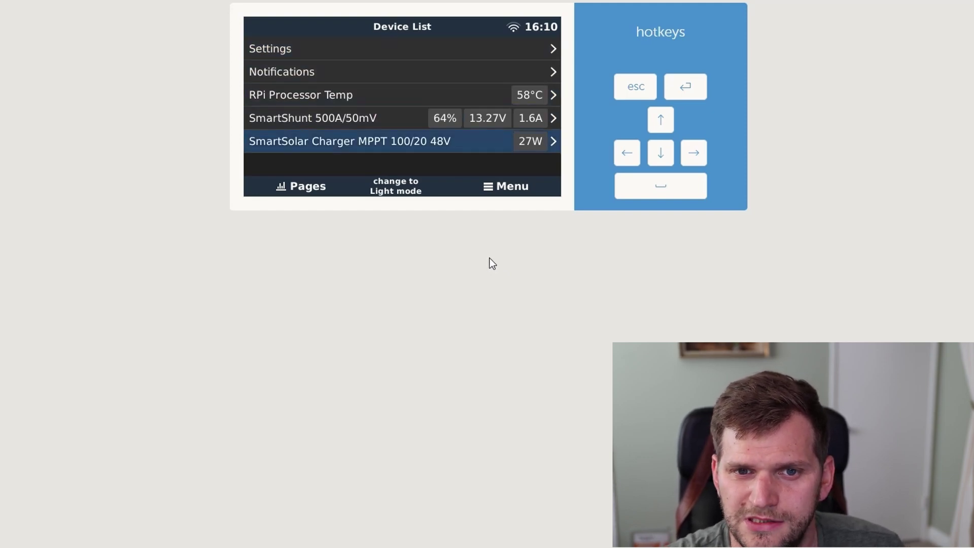
pyautogui.press('Up')
pyautogui.press('Up')
pyautogui.press('Up')
pyautogui.press('Up')
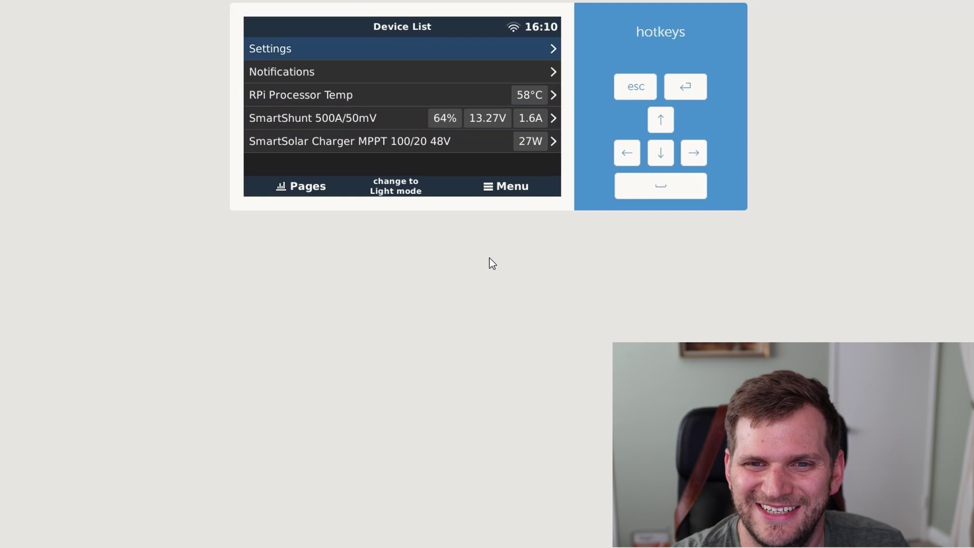
pyautogui.press('Down')
pyautogui.press('Up')
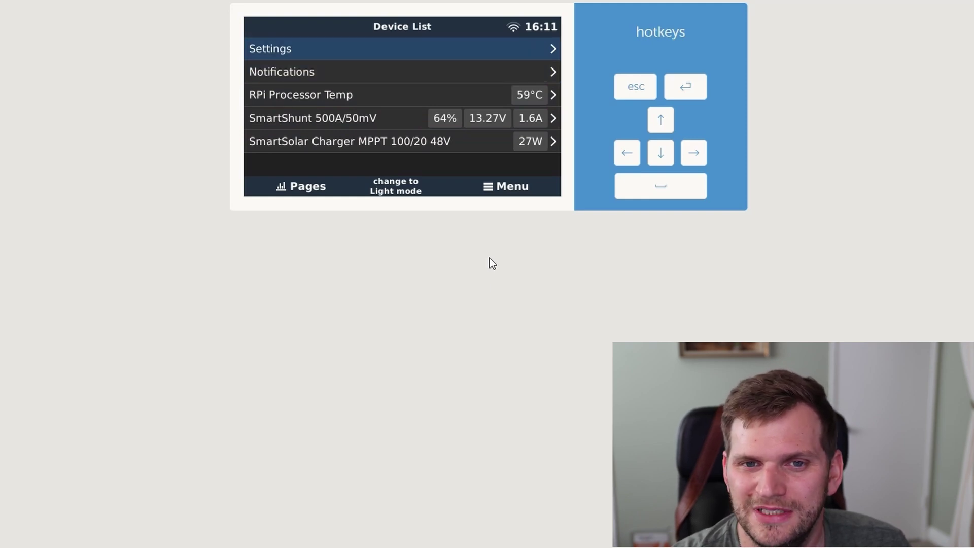
# Confirm v3.41 under Settings > Firmware, then return to the overview's Device List.
pyautogui.press('Return')
pyautogui.press('Down')
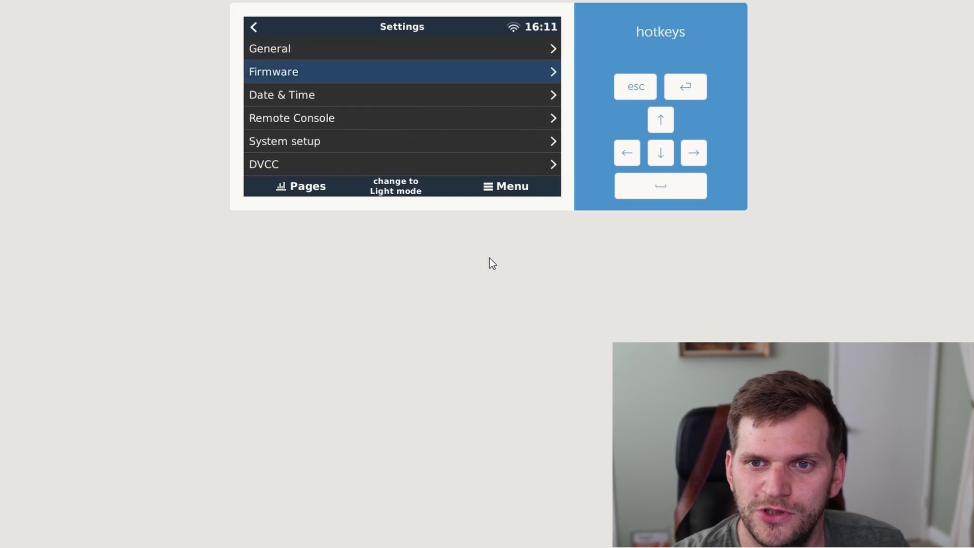
pyautogui.press('Return')
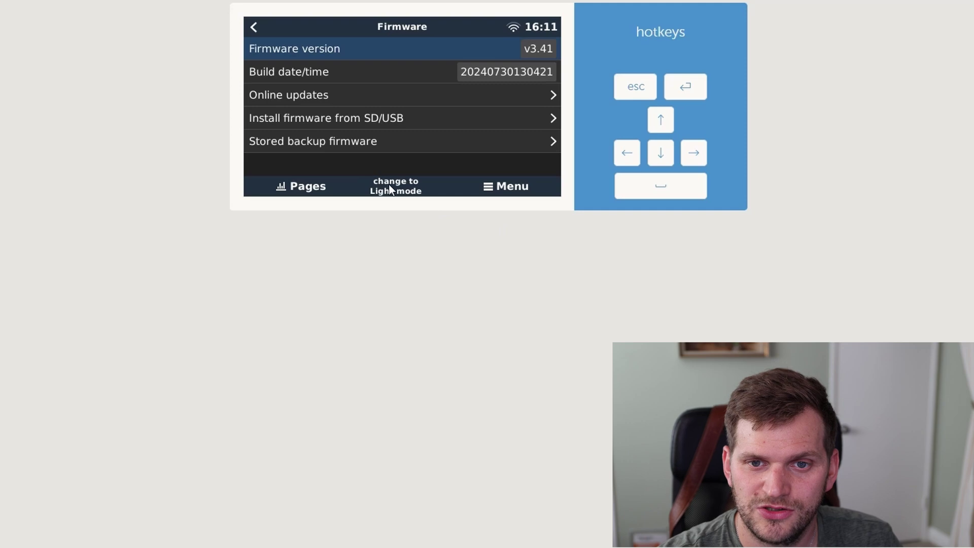
pyautogui.click(519, 187)
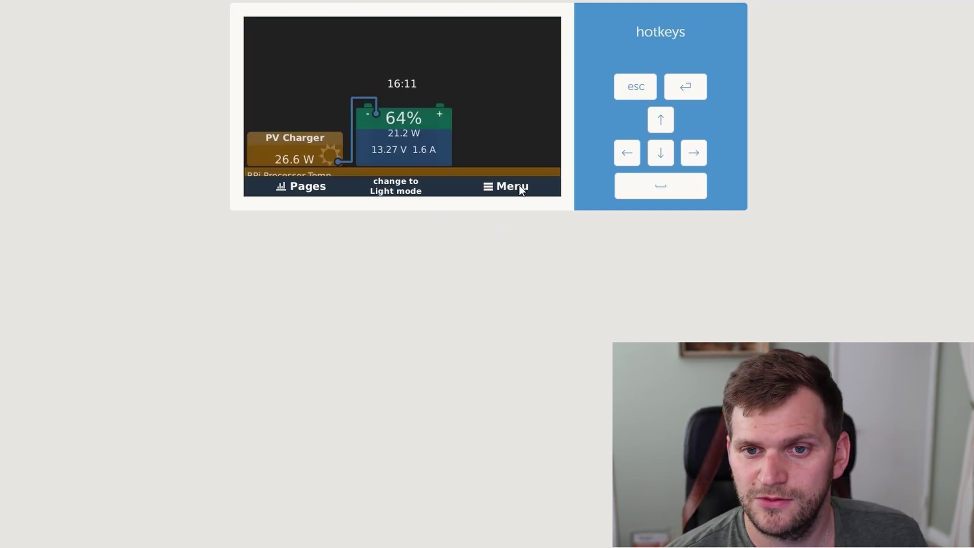
pyautogui.click(521, 189)
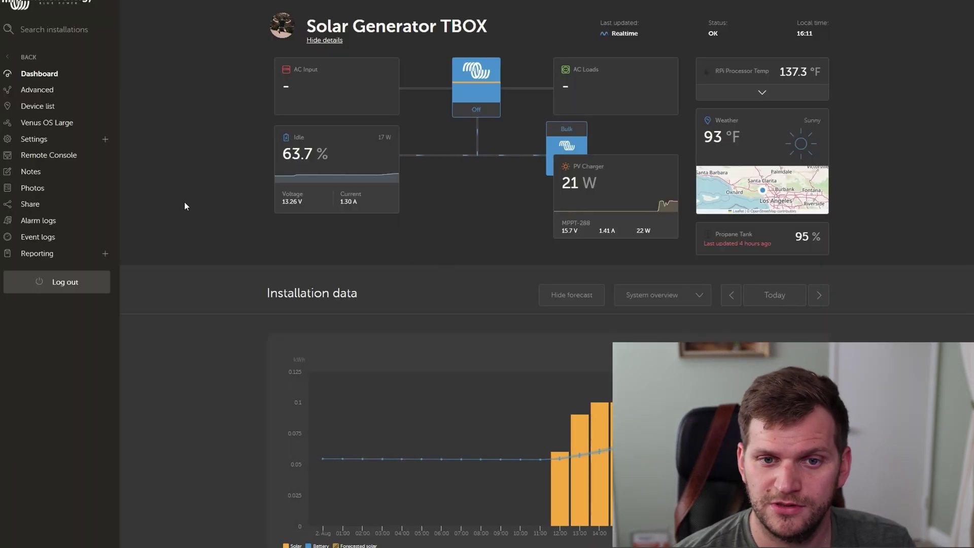
# Reload the Solar Generator TBOX VRM page, view the Vi-xS details, and go to Firmware Update.
pyautogui.press('F5')
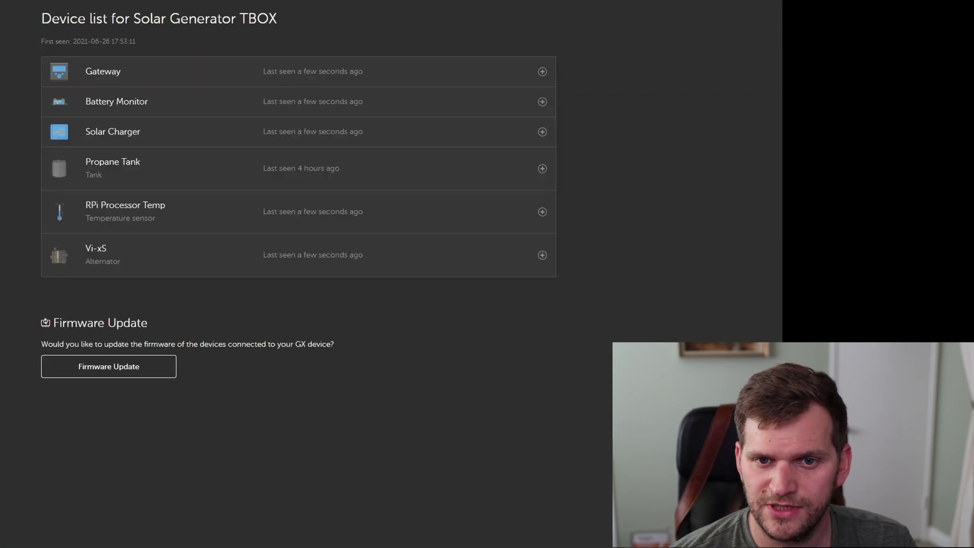
pyautogui.click(101, 252)
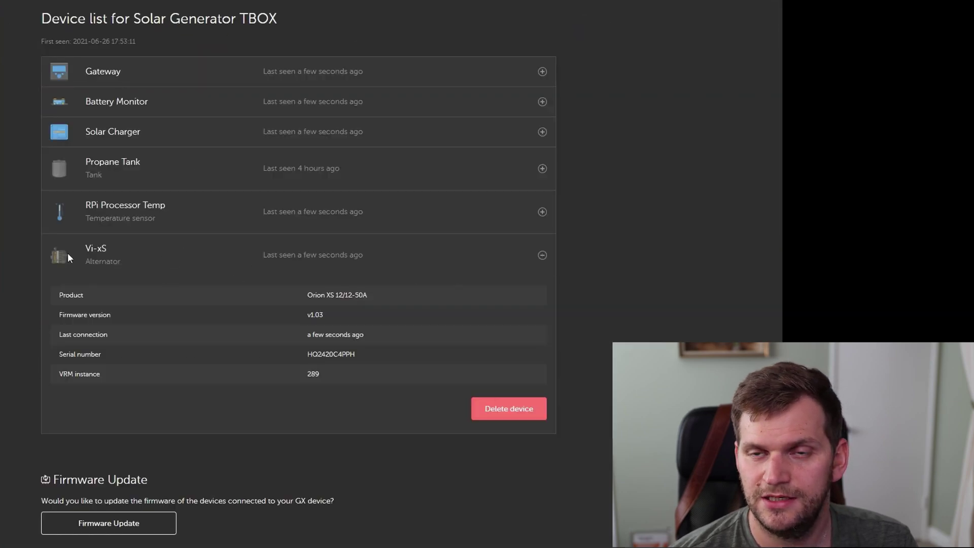
pyautogui.click(455, 256)
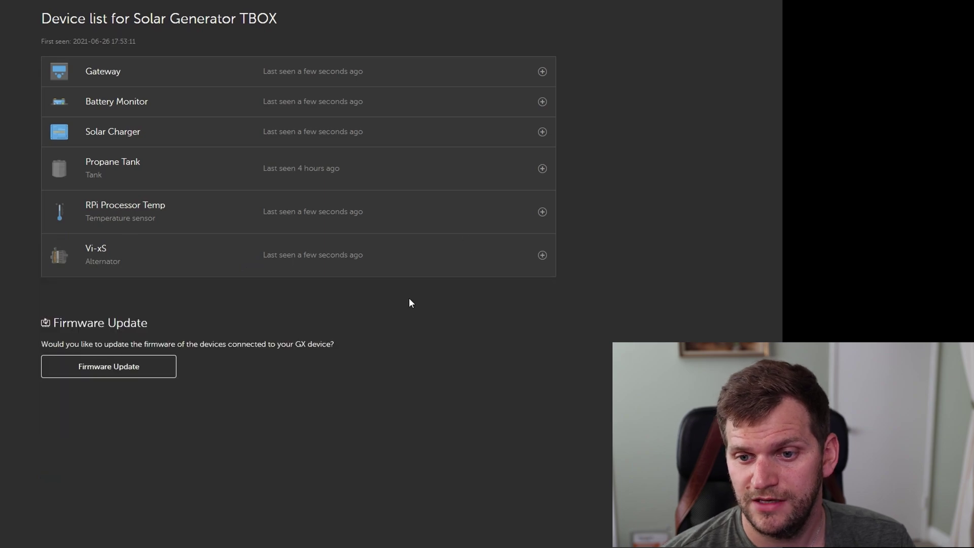
pyautogui.click(113, 373)
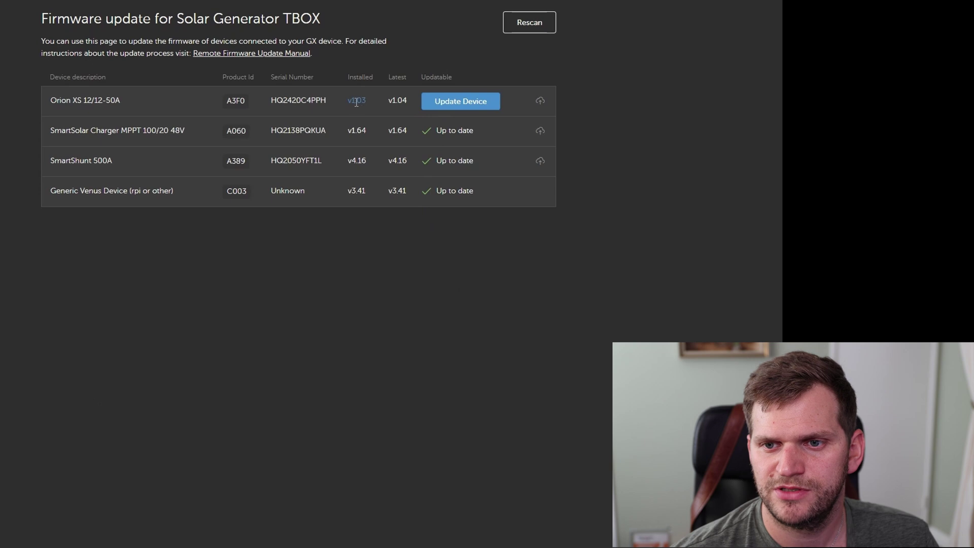
# Update the Orion XS 12/12-50A from v1.03 to v1.04 and dismiss the success message.
pyautogui.click(450, 106)
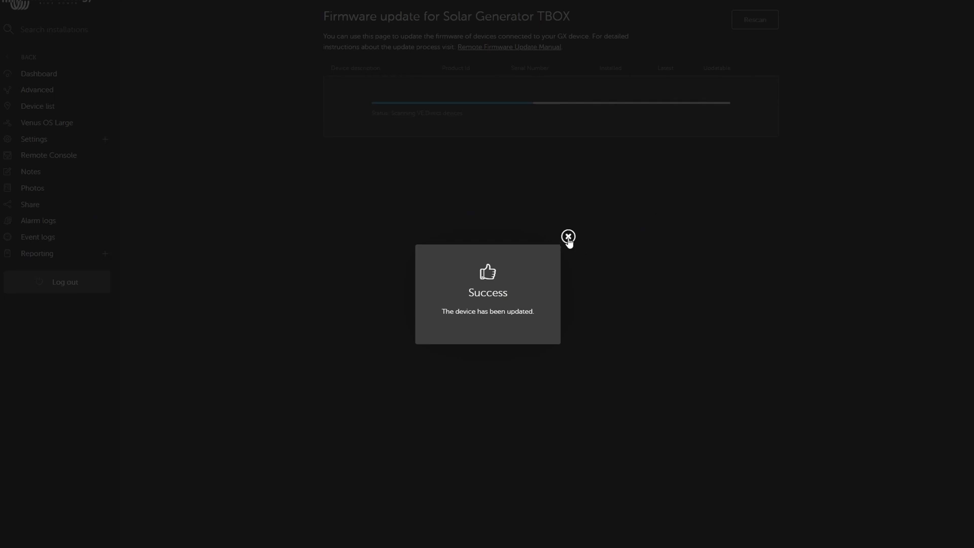
pyautogui.click(568, 237)
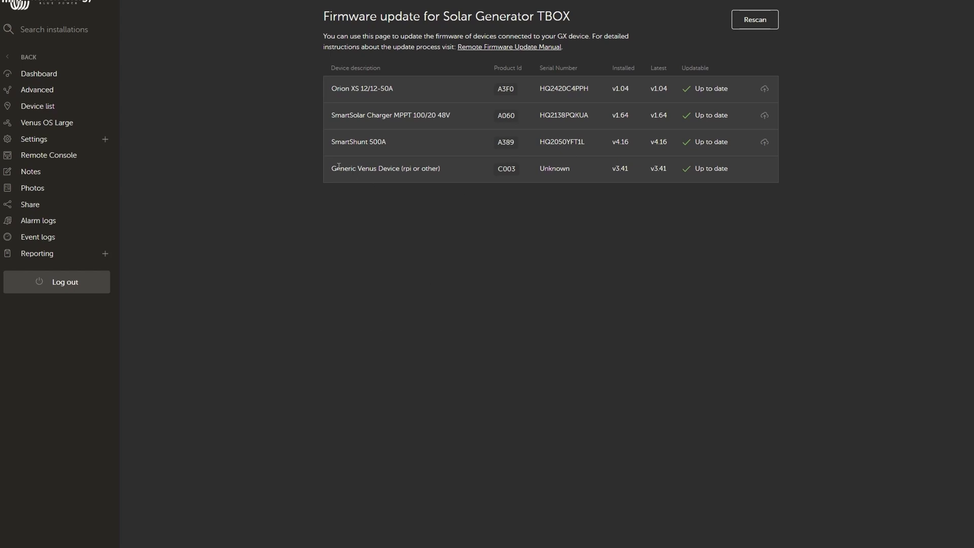
# Leave the firmware update page for the Solar Generator TBOX dashboard.
pyautogui.moveTo(338, 168); pyautogui.dragTo(446, 167)
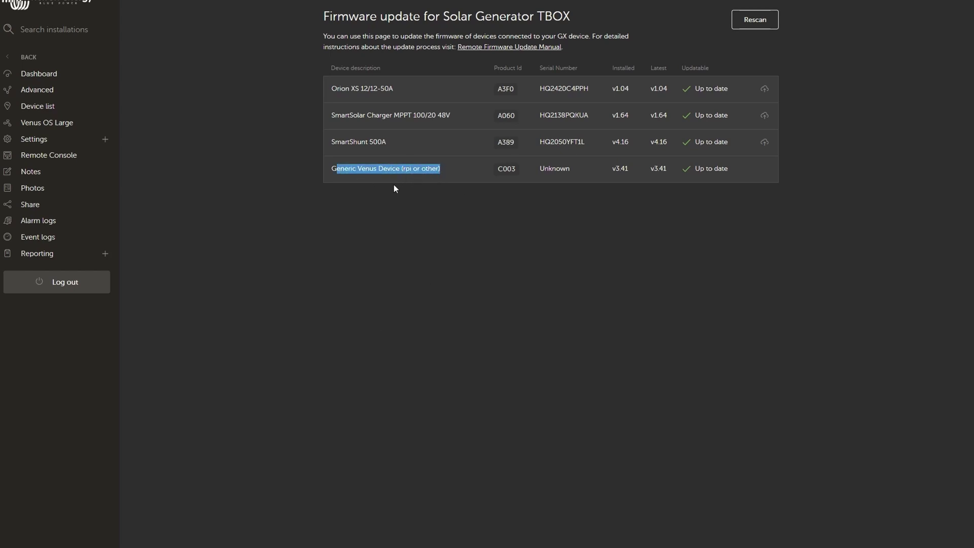
pyautogui.click(654, 166)
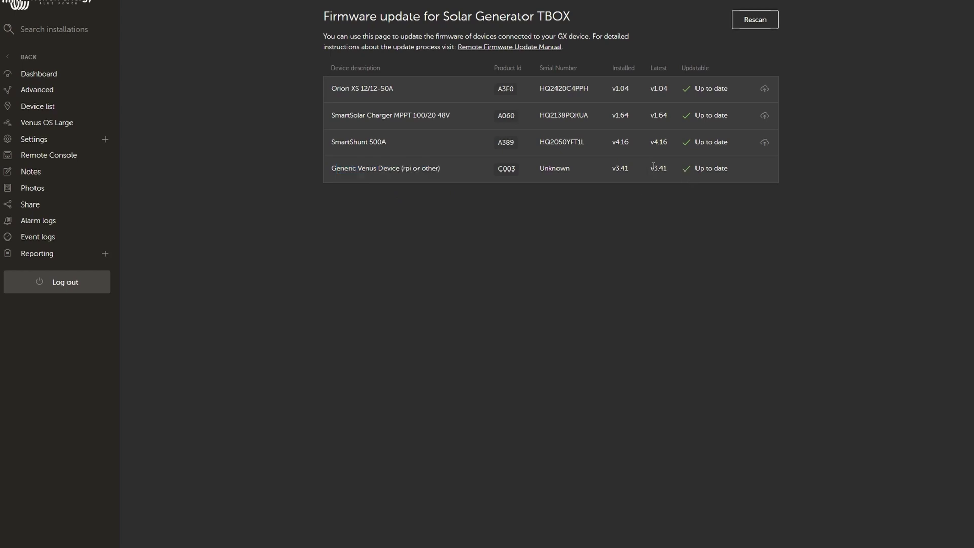
pyautogui.click(672, 219)
pyautogui.click(57, 74)
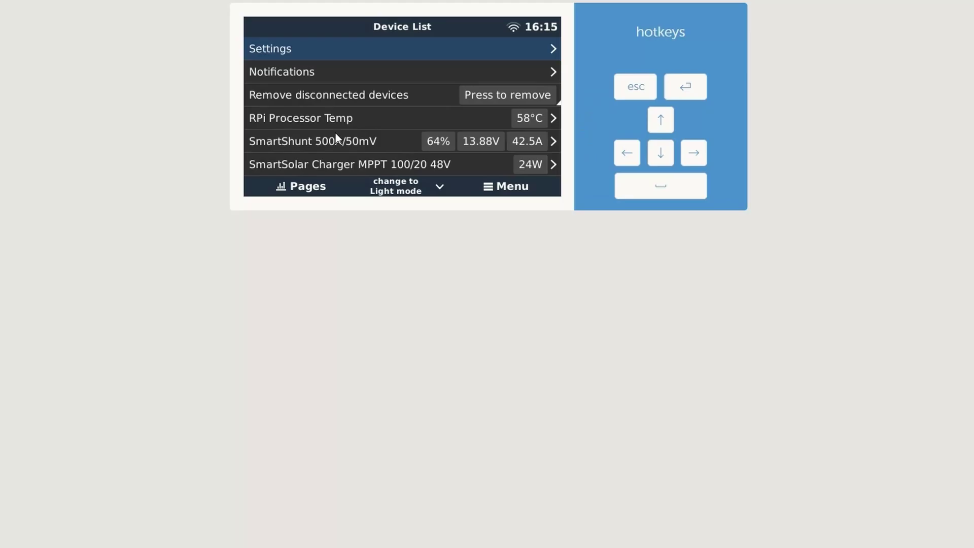
# Reach Remove disconnected devices, remove the disconnected Vi-xS, and return to the device list.
pyautogui.click(661, 154)
pyautogui.click(661, 154)
pyautogui.click(661, 154)
pyautogui.click(661, 155)
pyautogui.click(661, 155)
pyautogui.click(660, 155)
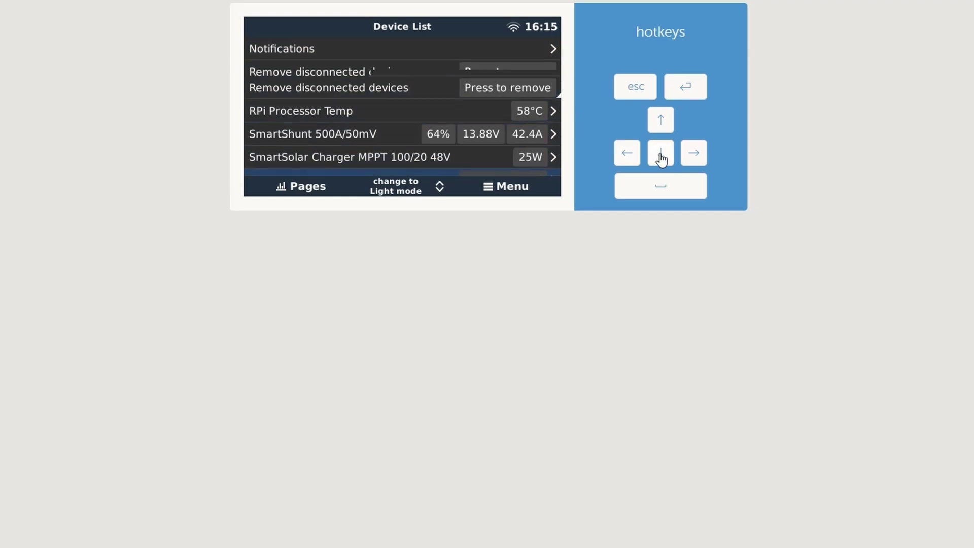
pyautogui.click(661, 125)
pyautogui.click(662, 126)
pyautogui.click(661, 126)
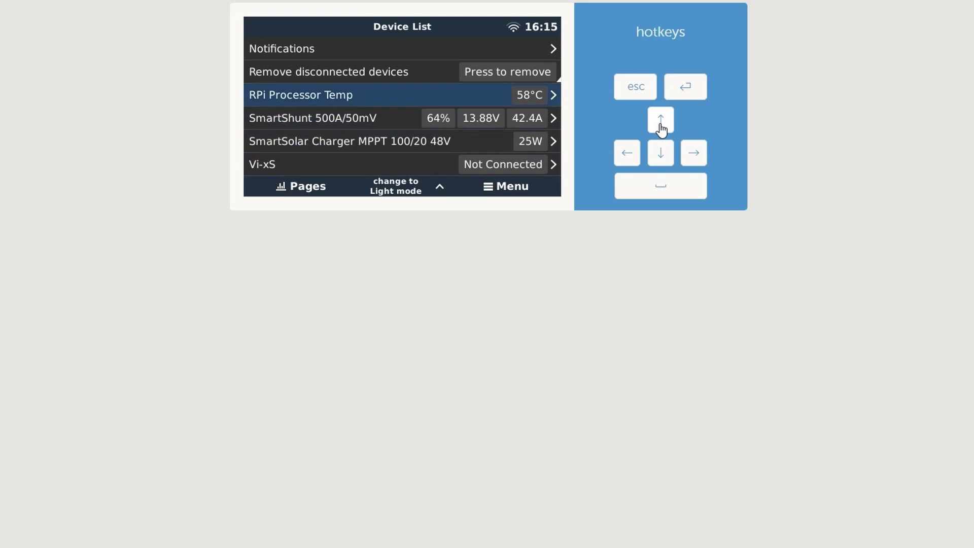
pyautogui.click(662, 126)
pyautogui.click(662, 125)
pyautogui.click(661, 125)
pyautogui.click(661, 157)
pyautogui.click(661, 155)
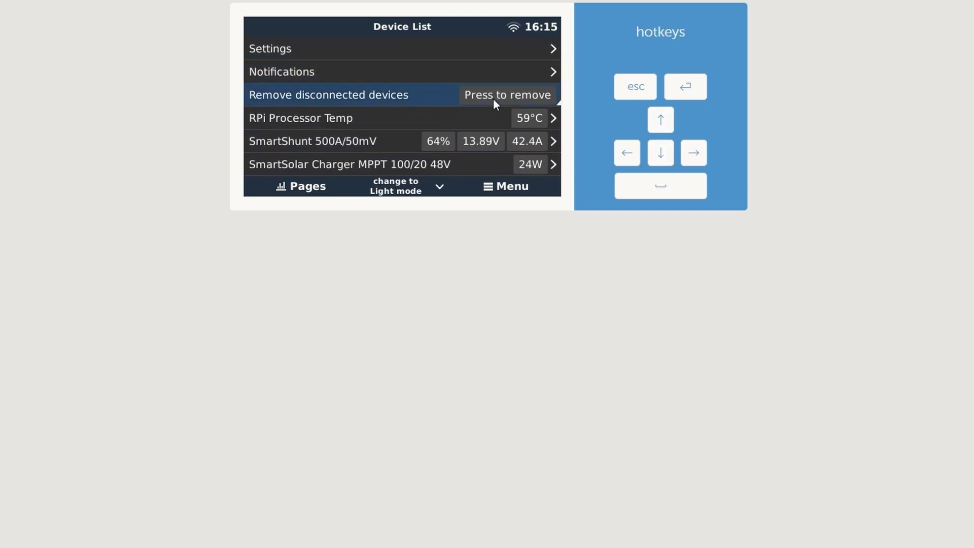
pyautogui.scroll(-1, 495, 96)
pyautogui.click(495, 96)
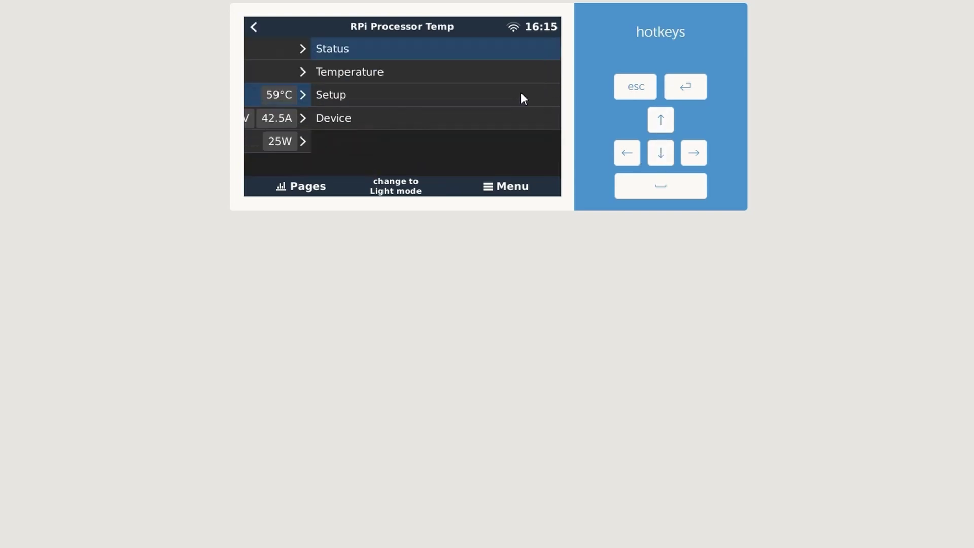
pyautogui.click(253, 27)
# Browse the updated device list to RPi Processor Temp, then open the GX device settings.
pyautogui.click(654, 157)
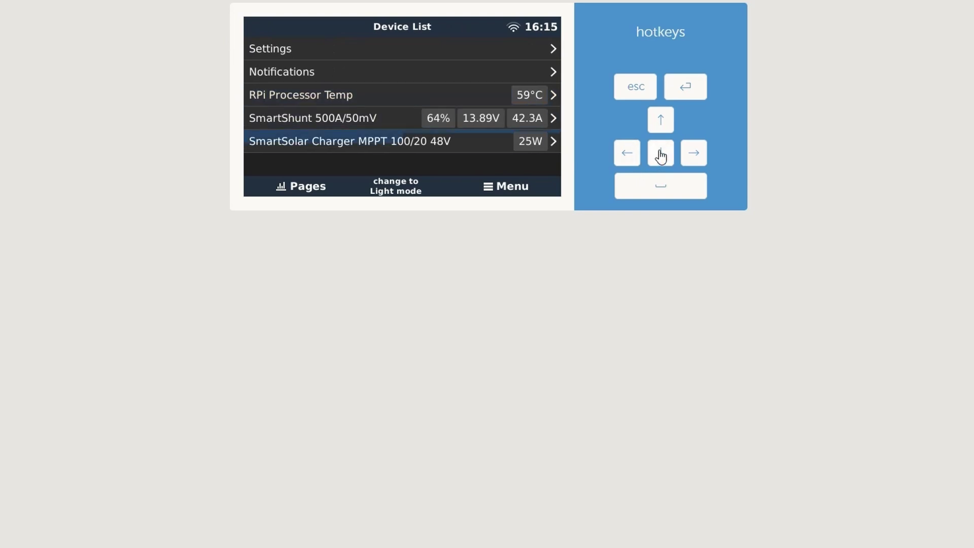
pyautogui.click(660, 122)
pyautogui.click(662, 125)
pyautogui.click(658, 153)
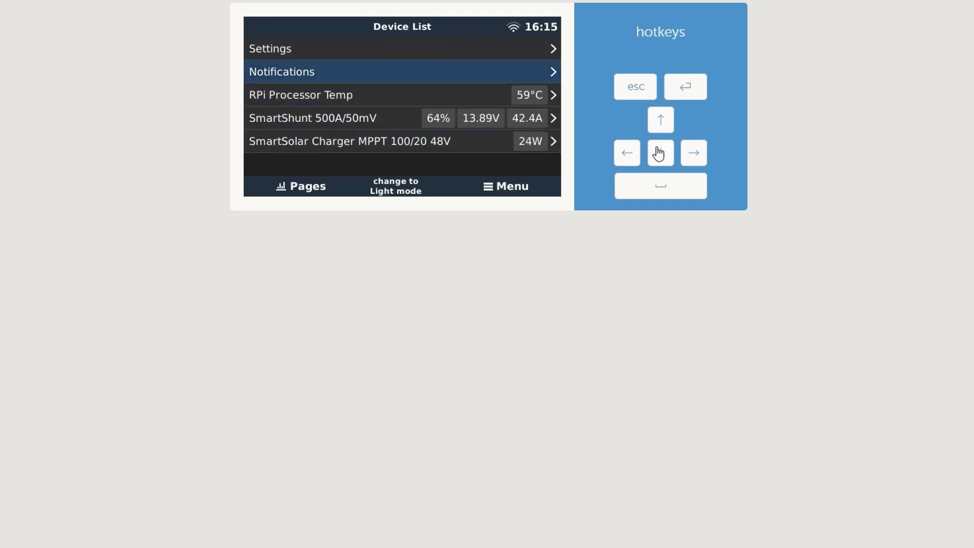
pyautogui.click(658, 152)
pyautogui.click(658, 153)
pyautogui.click(658, 152)
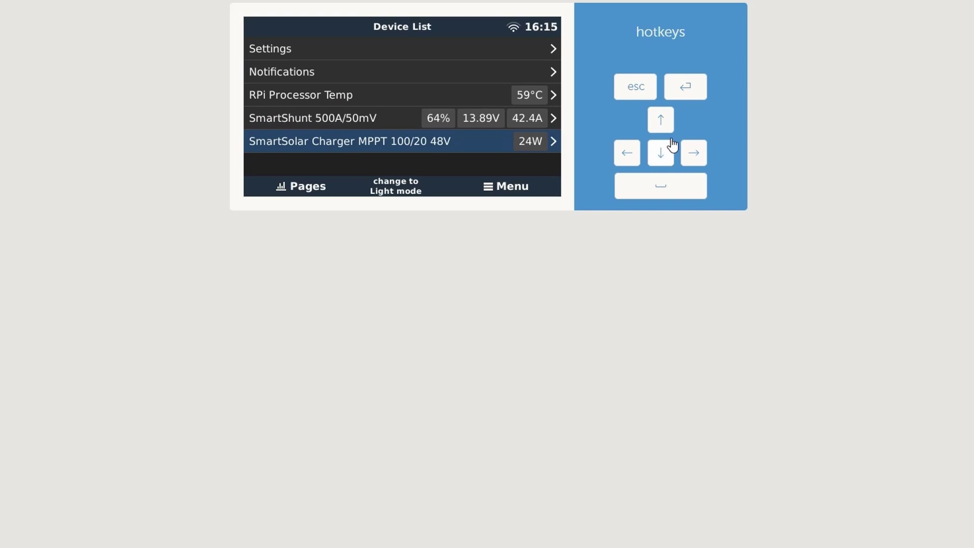
pyautogui.click(671, 130)
pyautogui.click(670, 129)
pyautogui.click(670, 130)
pyautogui.click(666, 161)
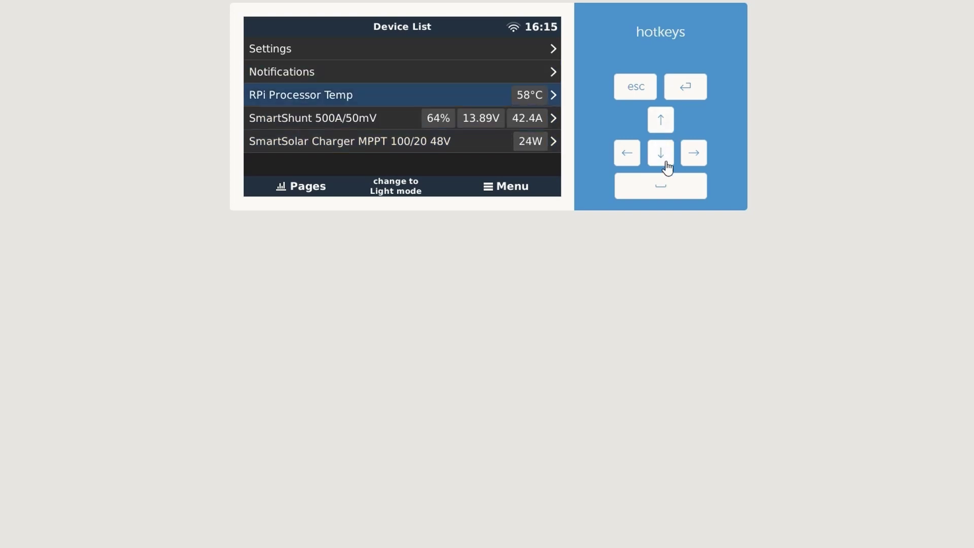
pyautogui.click(666, 165)
pyautogui.click(667, 123)
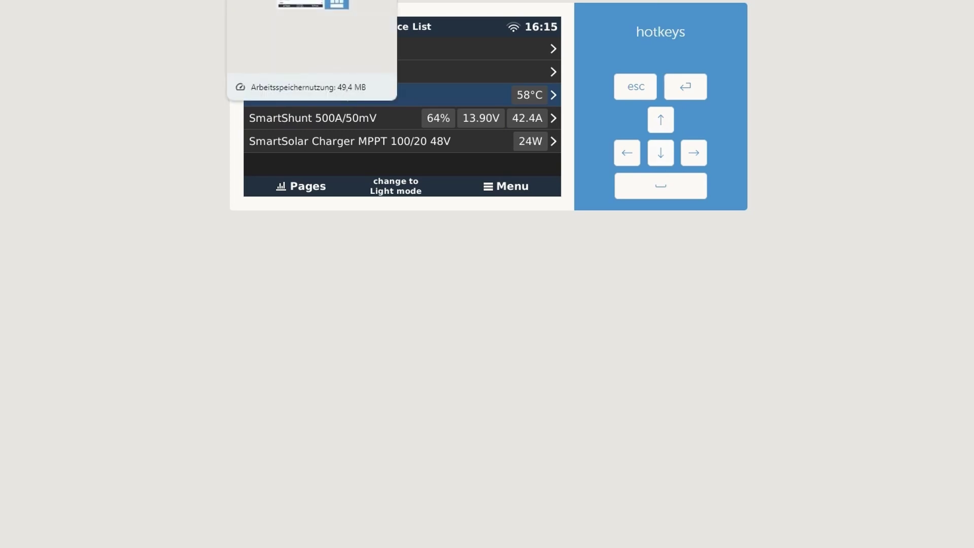
pyautogui.click(268, 1)
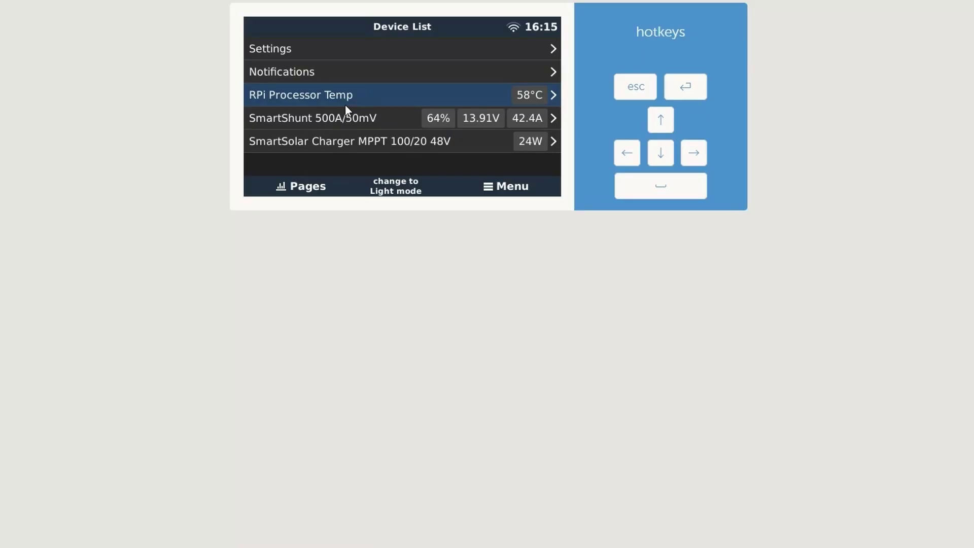
pyautogui.click(285, 48)
# Reboot the GX device, then step down the Device List to the Vi-xS row charging at about 634 W.
pyautogui.click(297, 49)
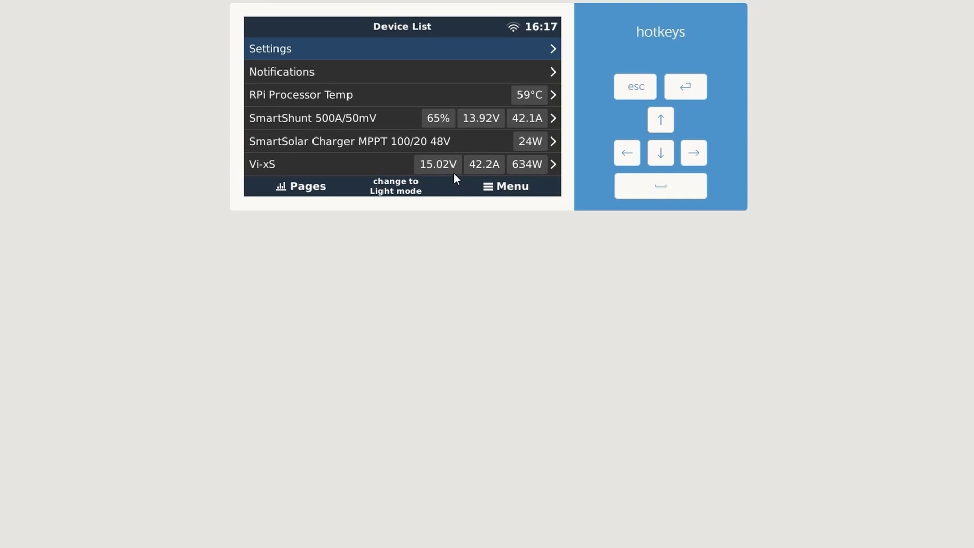
pyautogui.click(661, 152)
pyautogui.click(663, 153)
pyautogui.click(663, 153)
pyautogui.click(665, 153)
pyautogui.click(665, 153)
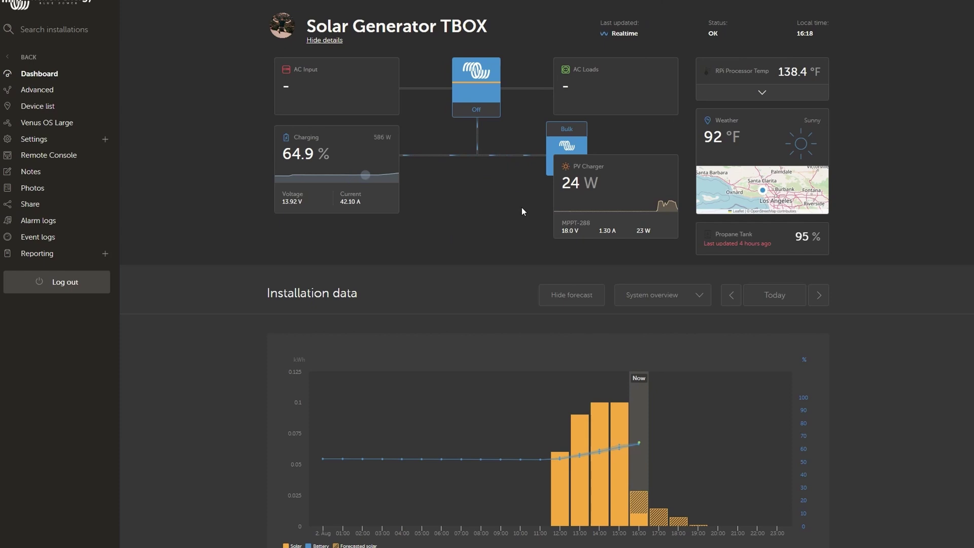
# Expand the Vi-xS row in the VRM Device list to confirm the Orion XS 12/12-50A runs firmware v1.04.
pyautogui.click(47, 91)
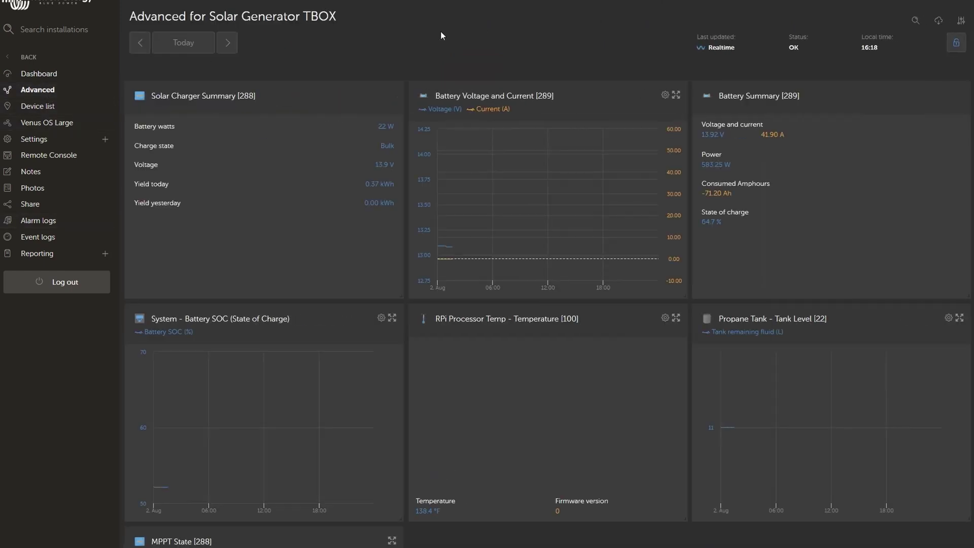
pyautogui.click(51, 107)
pyautogui.click(760, 225)
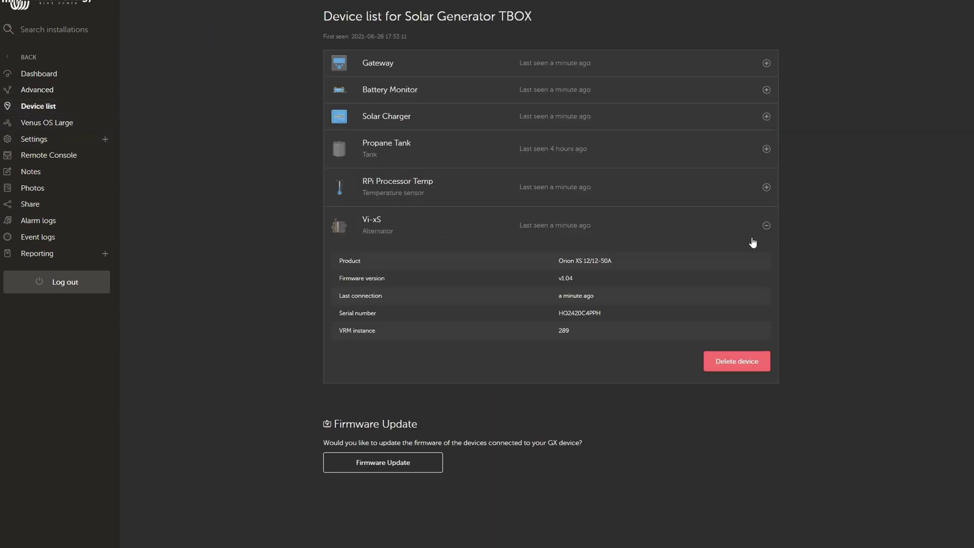
pyautogui.click(37, 74)
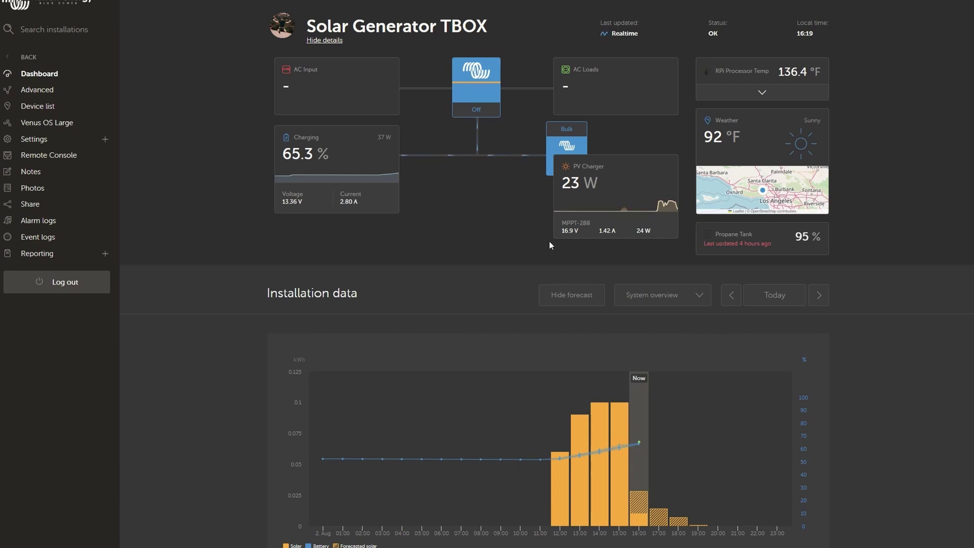
pyautogui.click(49, 93)
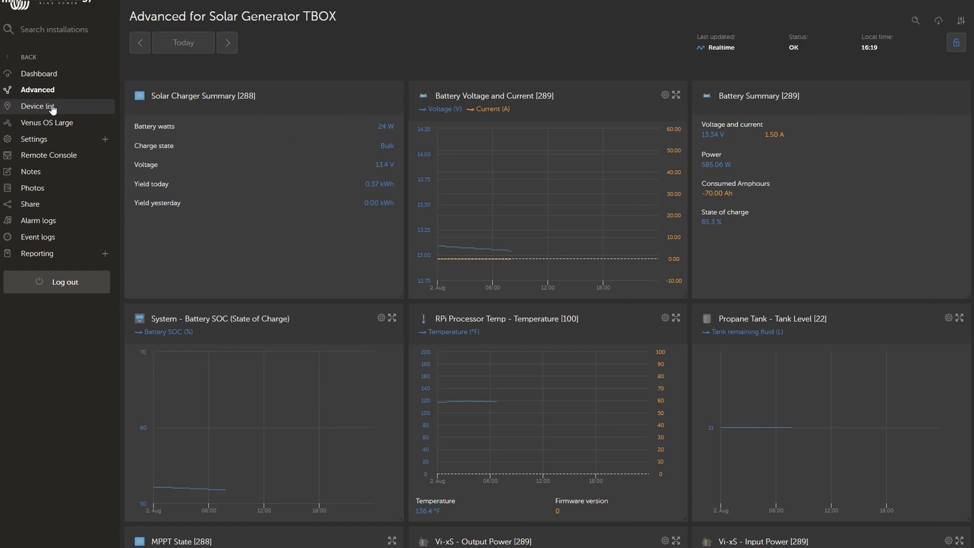
pyautogui.click(52, 107)
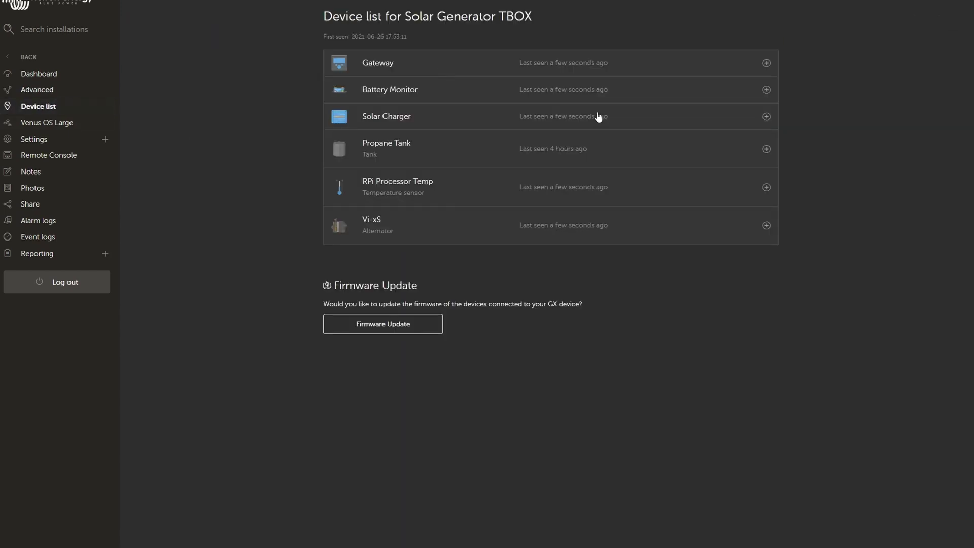
pyautogui.click(719, 219)
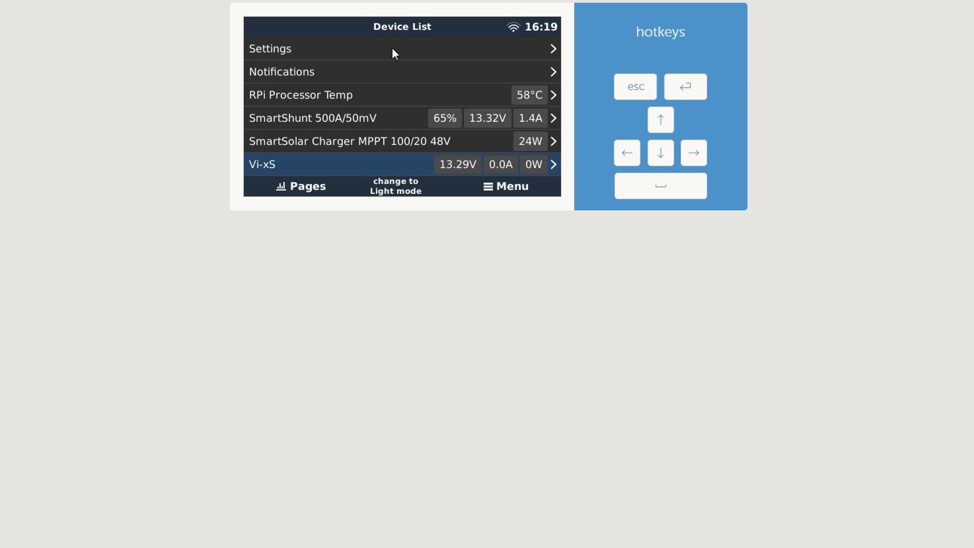
# Open Package manager > Active packages to review the installed package versions.
pyautogui.click(392, 49)
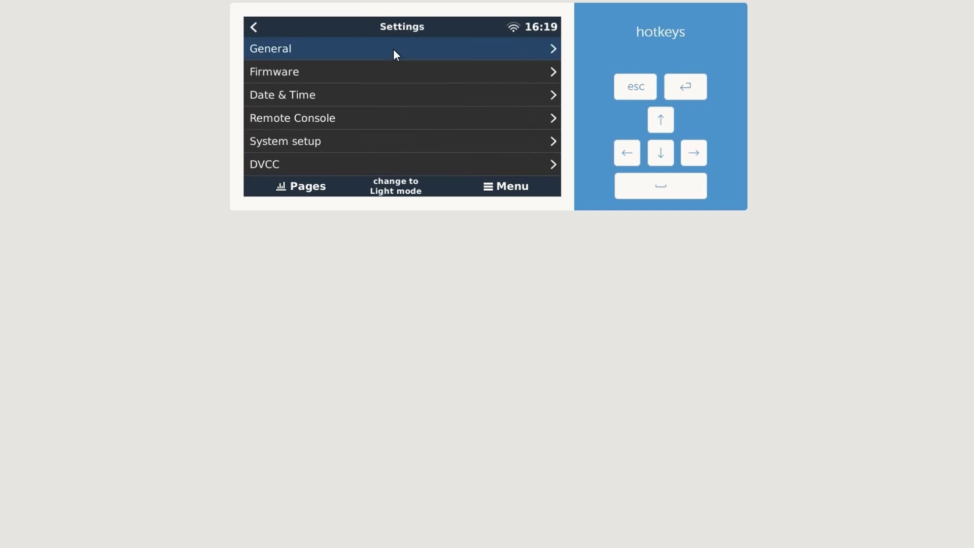
pyautogui.press('Down')
pyautogui.press('Up')
pyautogui.press('Up')
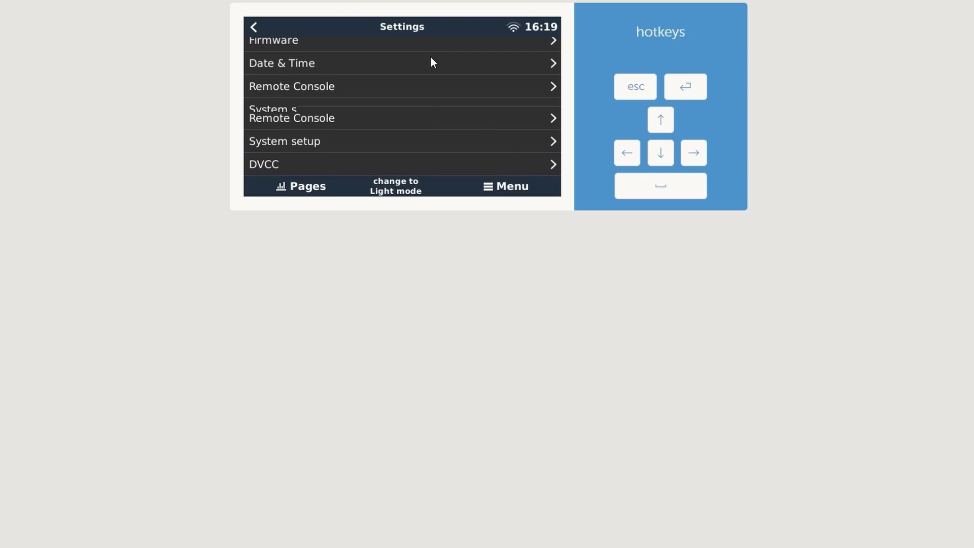
pyautogui.press('Return')
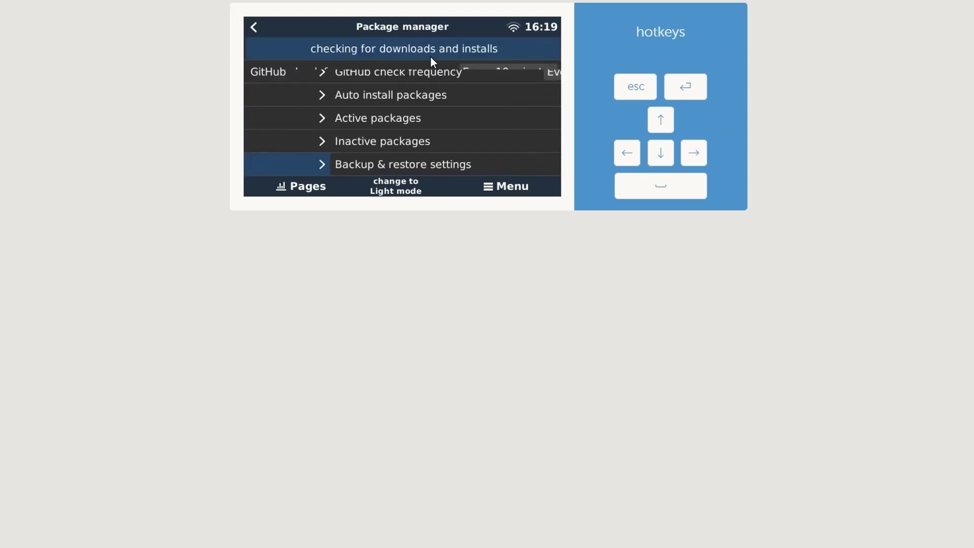
pyautogui.press('Down')
pyautogui.press('Down')
pyautogui.press('Down')
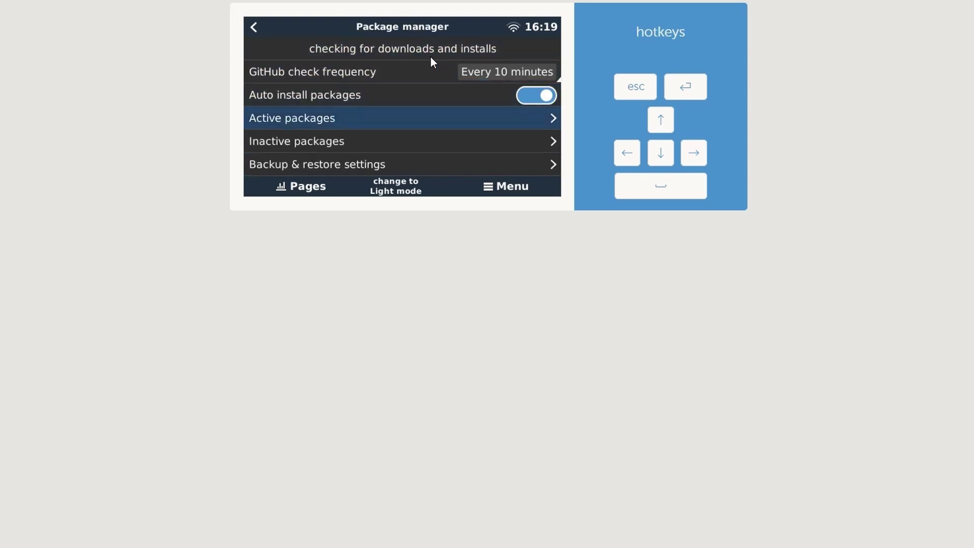
pyautogui.press('Return')
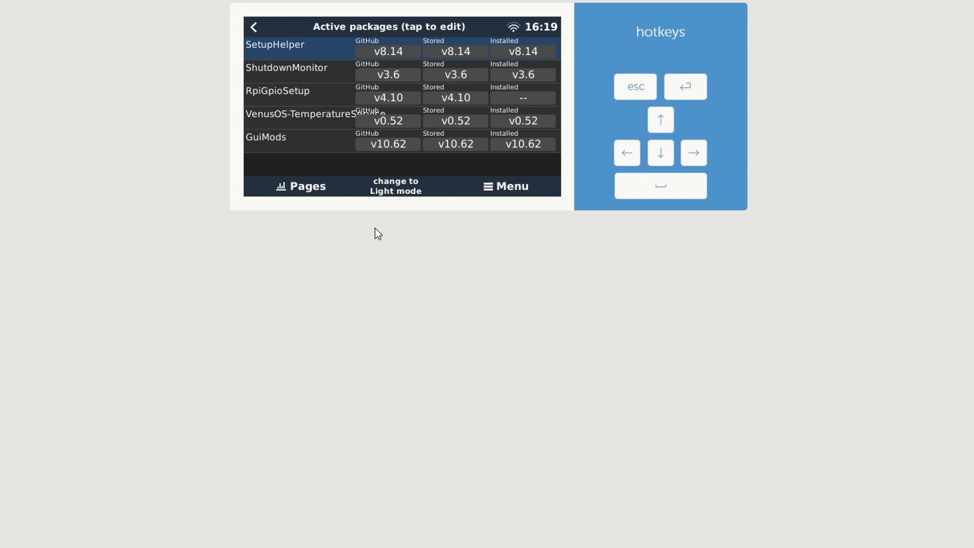
# Return to the overview page and open the Device List from the Menu.
pyautogui.click(321, 188)
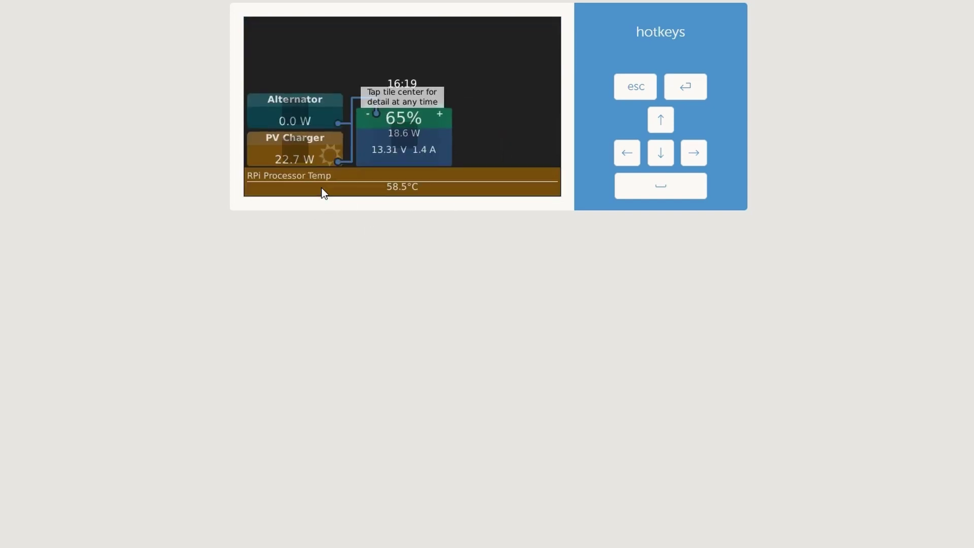
pyautogui.click(488, 111)
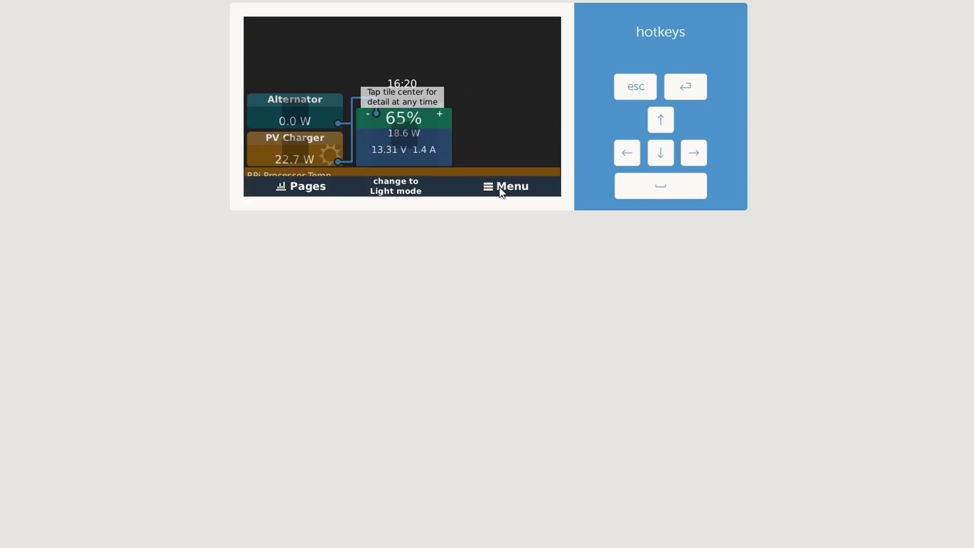
pyautogui.click(501, 189)
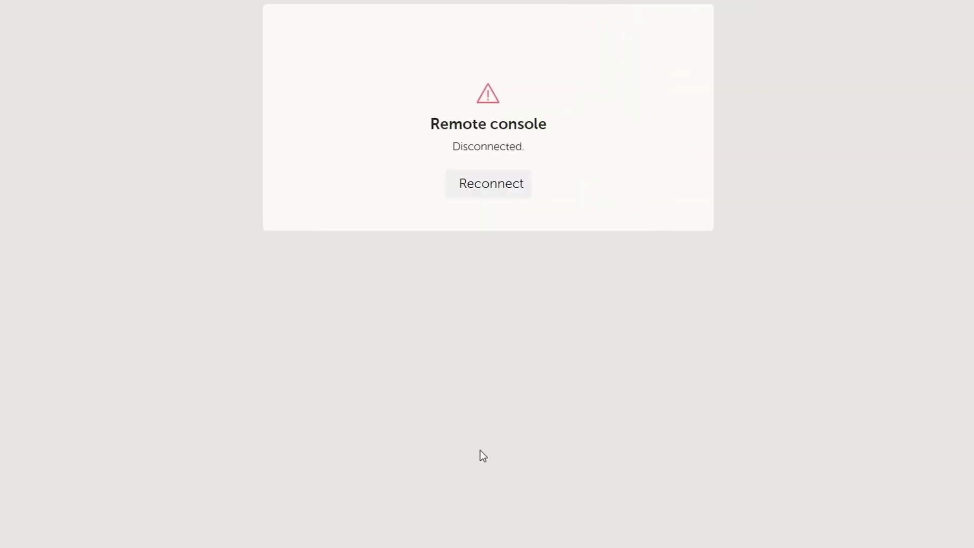
# Reconnect the remote console from the Disconnected notice.
pyautogui.click(502, 185)
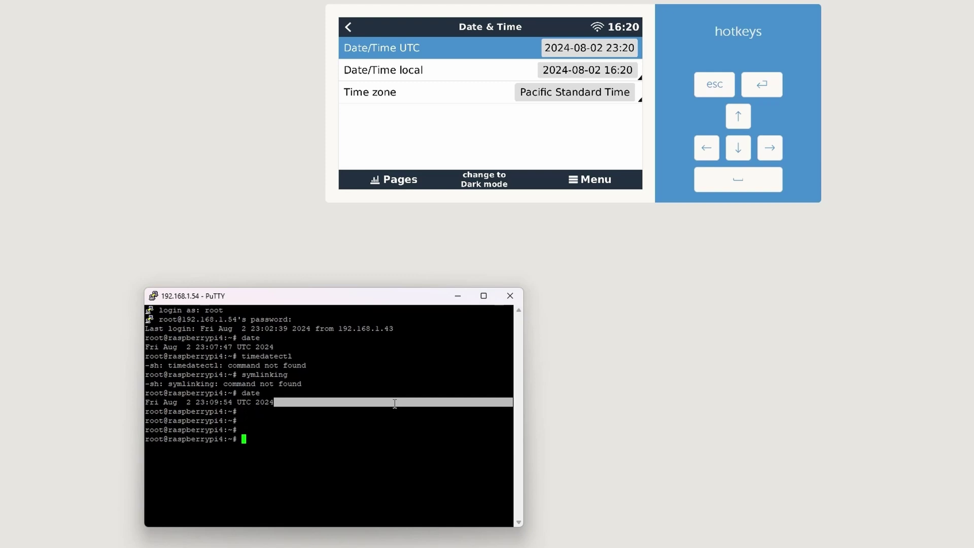
# Check the current date, then delete the /etc/localtime link.
pyautogui.write('date')
pyautogui.press('Return')
pyautogui.press('Return')
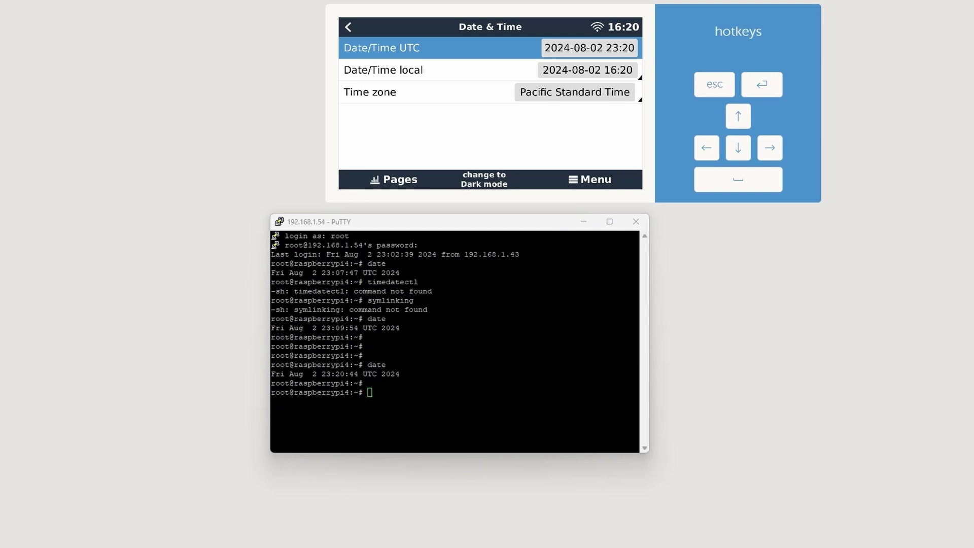
pyautogui.rightClick(464, 333)
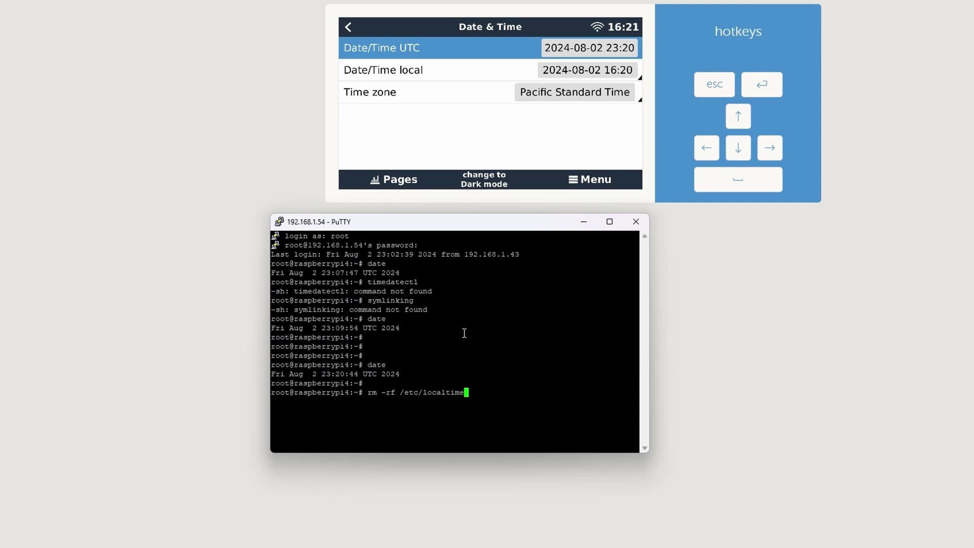
pyautogui.press('Return')
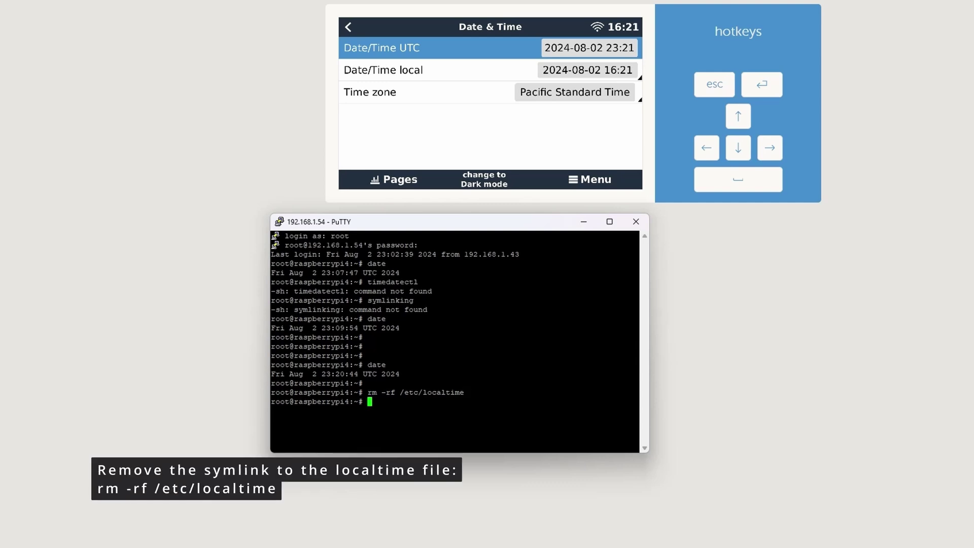
# Link /etc/localtime to /usr/share/zoneinfo/America/Los_Angeles and verify date now reports PDT.
pyautogui.hotkey('alt', 'Tab')
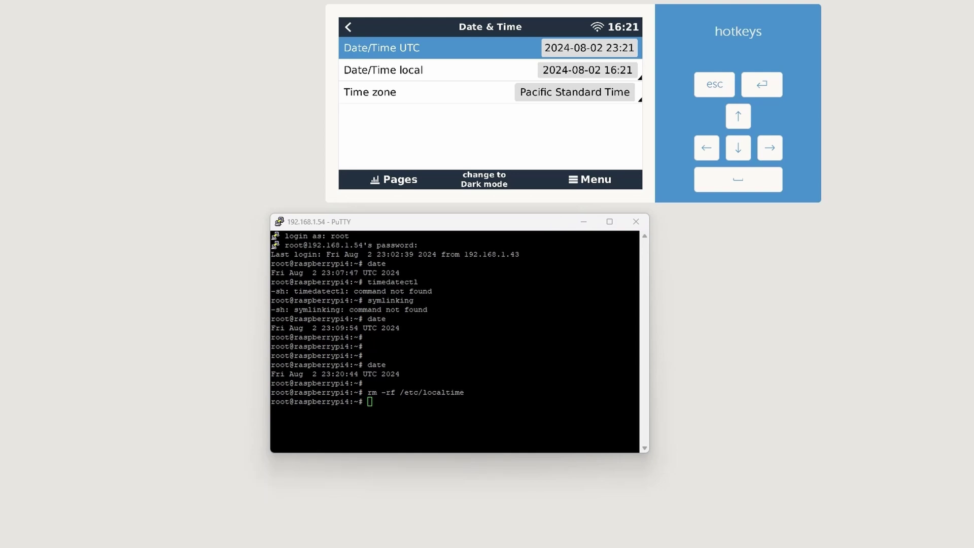
pyautogui.click(498, 367)
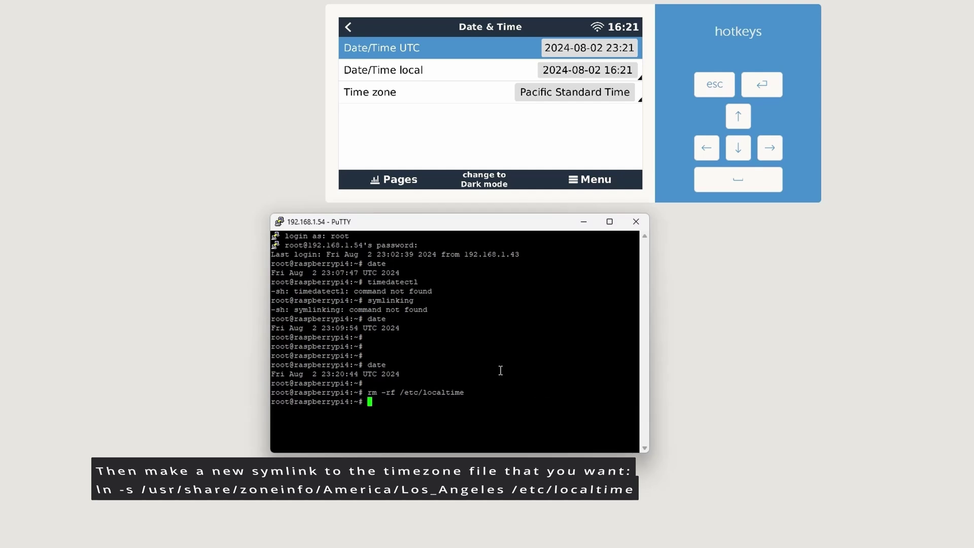
pyautogui.rightClick(502, 365)
pyautogui.press('Return')
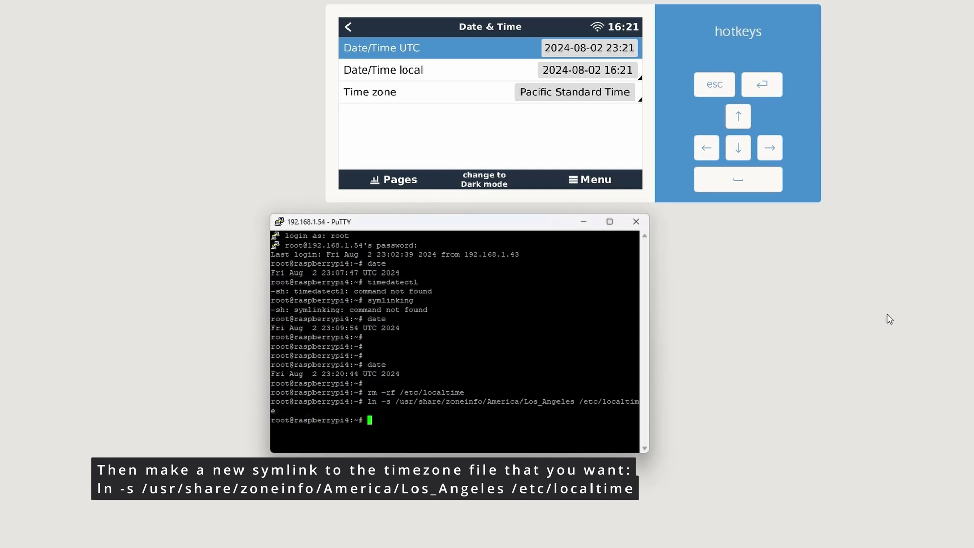
pyautogui.press('Return')
pyautogui.press('Return')
pyautogui.write('date')
pyautogui.press('Return')
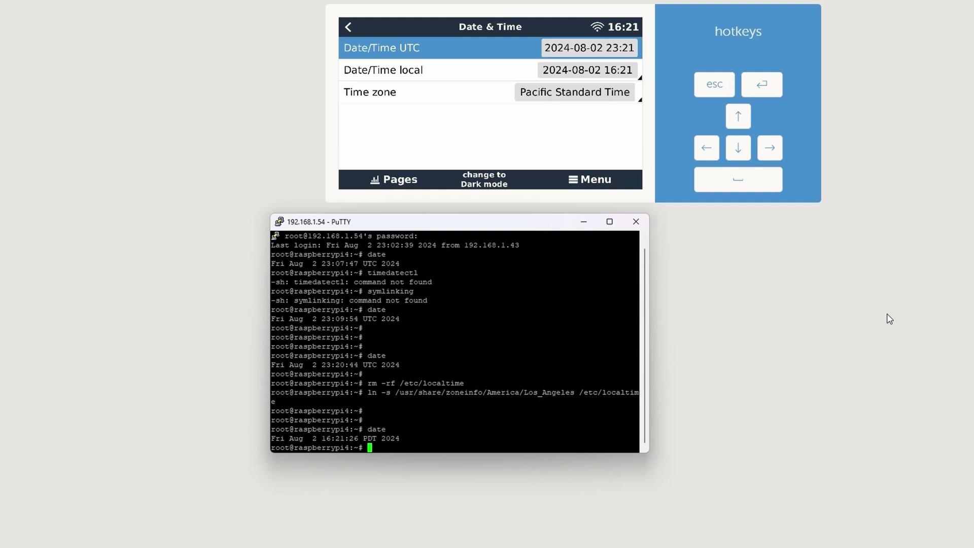
# Reboot the device and close the PuTTY window.
pyautogui.write('reboot')
pyautogui.press('Return')
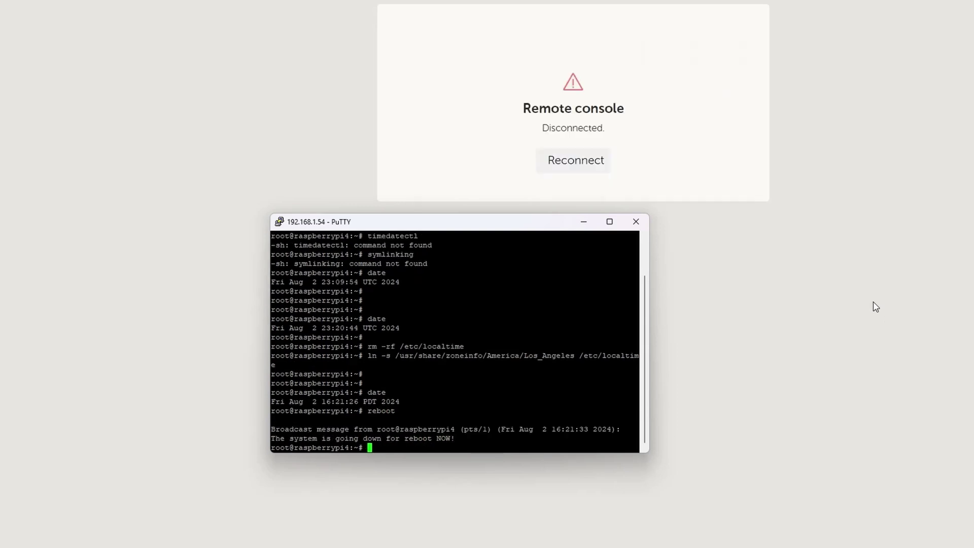
pyautogui.click(635, 222)
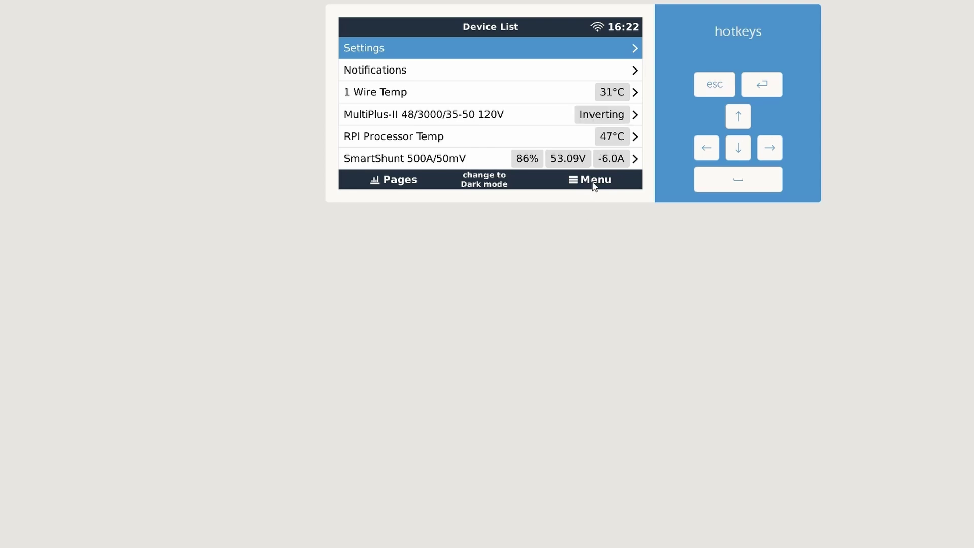
# Open Settings > Date & Time to show local time 16:22 in Pacific Standard Time.
pyautogui.click(473, 39)
pyautogui.click(390, 90)
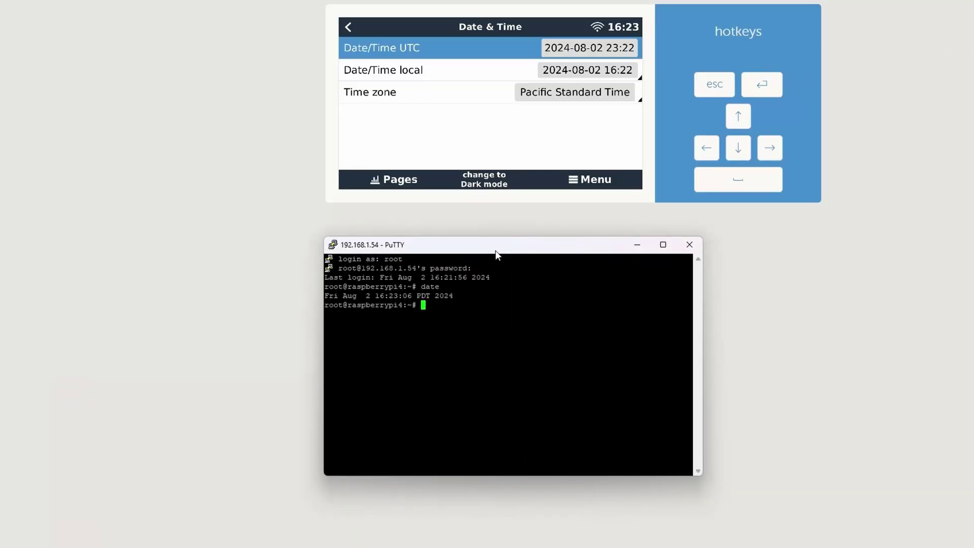
# Confirm the date output reports PDT, then close the PuTTY session and confirm the exit.
pyautogui.press('Return')
pyautogui.press('Return')
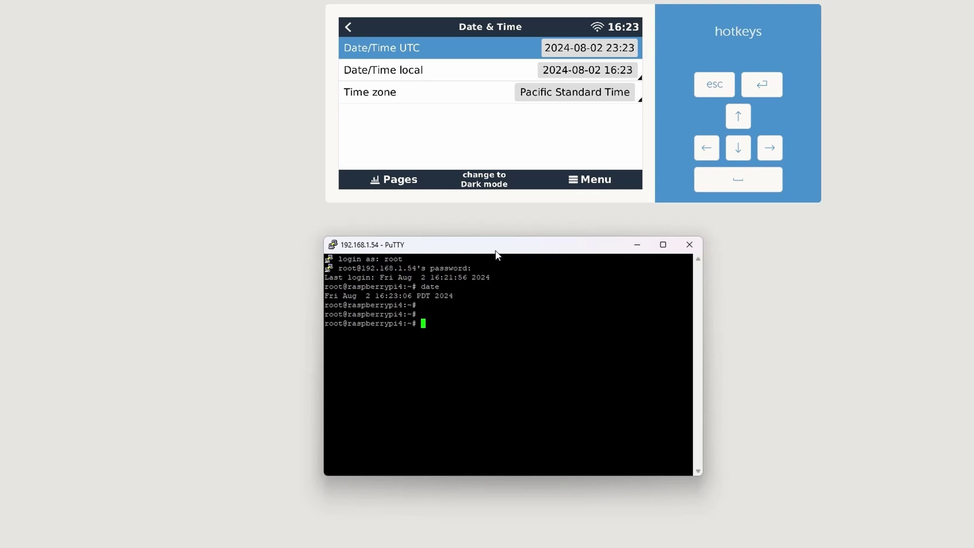
pyautogui.click(690, 244)
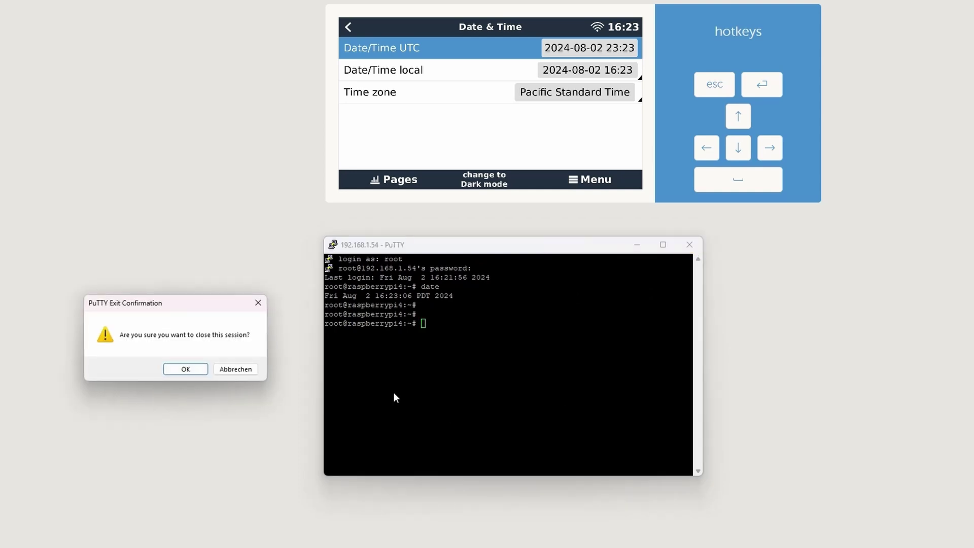
pyautogui.click(185, 370)
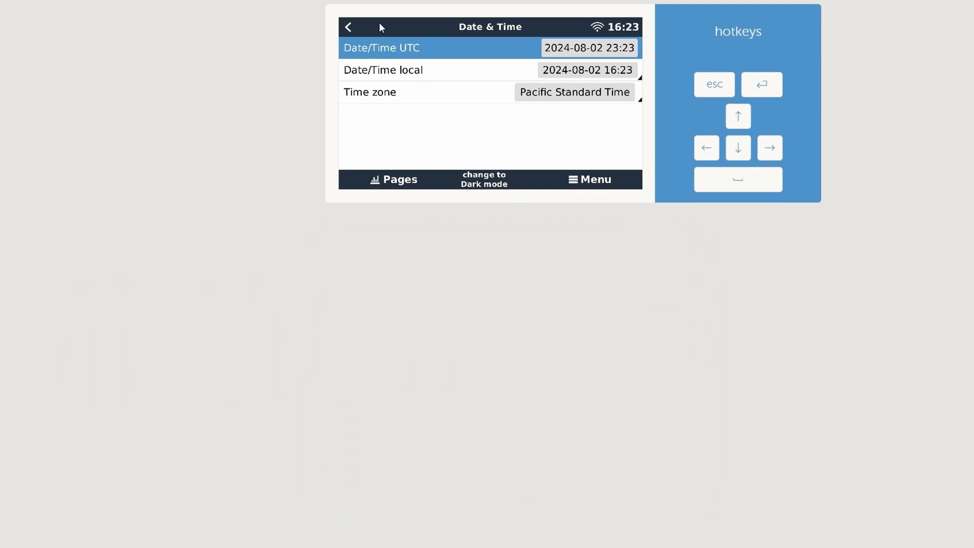
# Check Firmware > Online updates for new firmware and start installing v3.41.
pyautogui.click(349, 29)
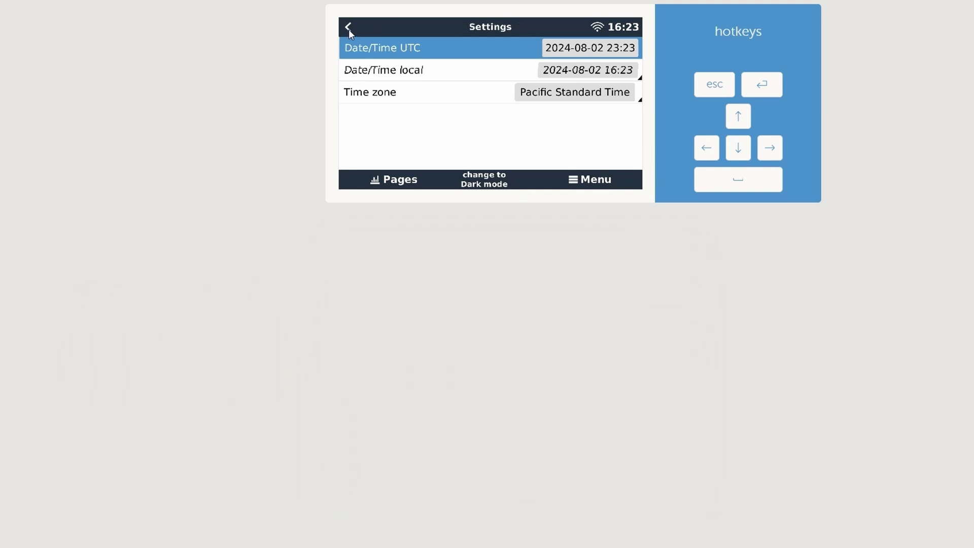
pyautogui.click(382, 76)
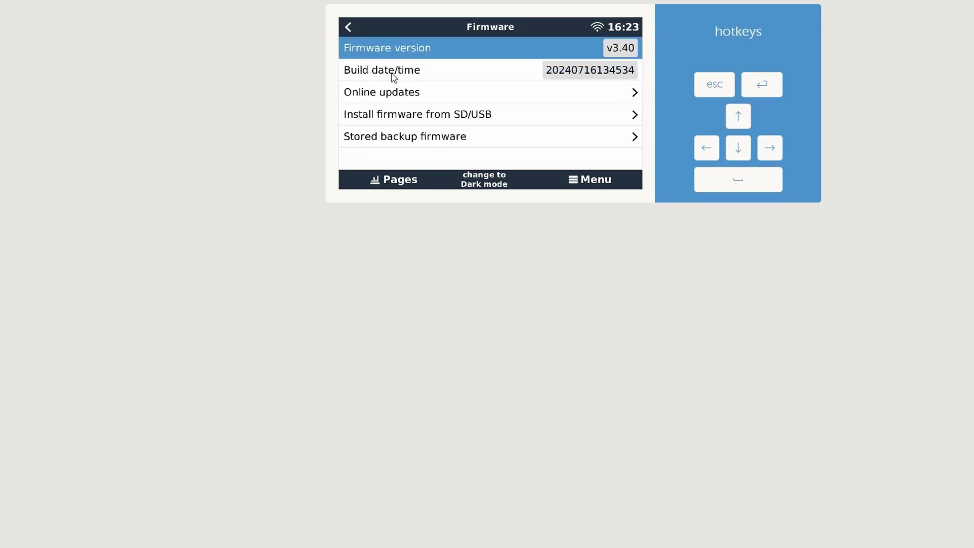
pyautogui.click(615, 94)
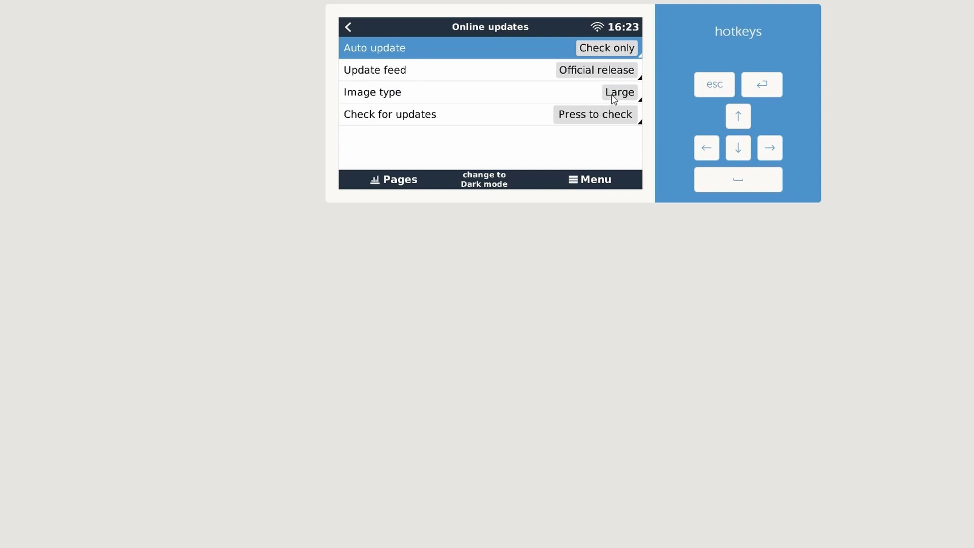
pyautogui.click(614, 116)
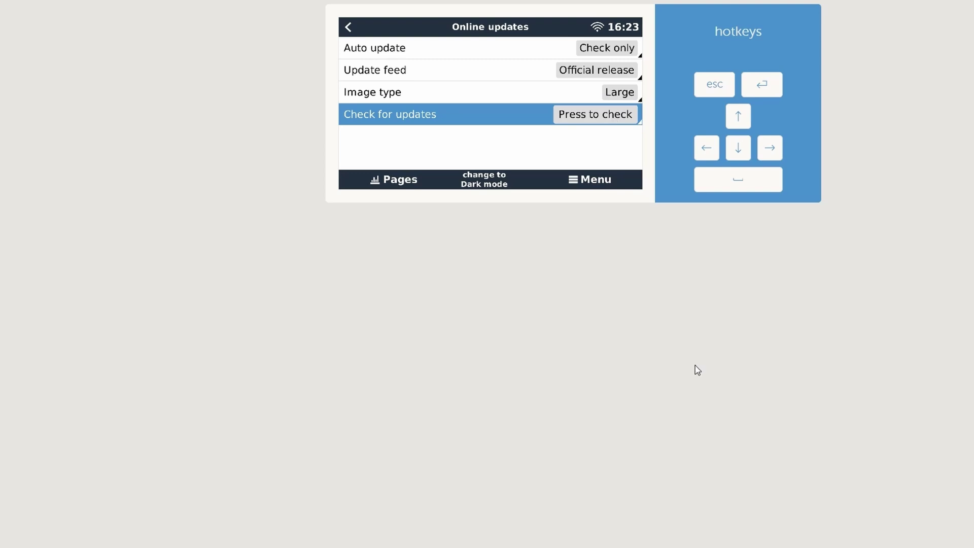
pyautogui.click(615, 120)
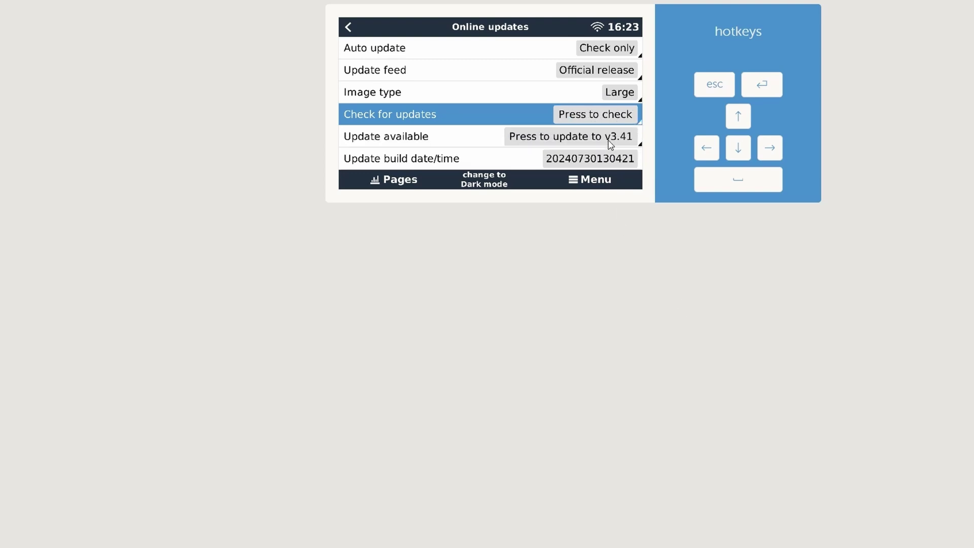
pyautogui.click(609, 138)
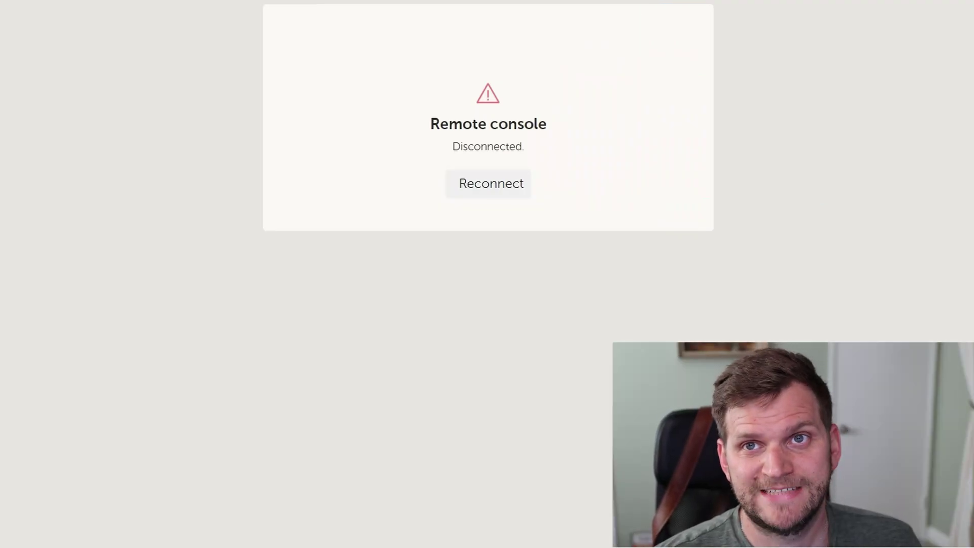
pyautogui.click(488, 186)
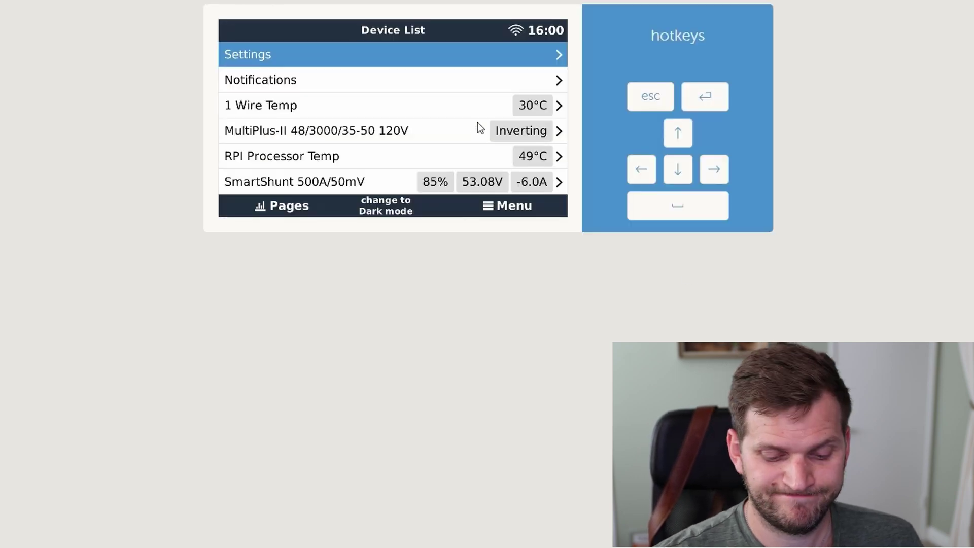
pyautogui.click(458, 53)
pyautogui.press('Down')
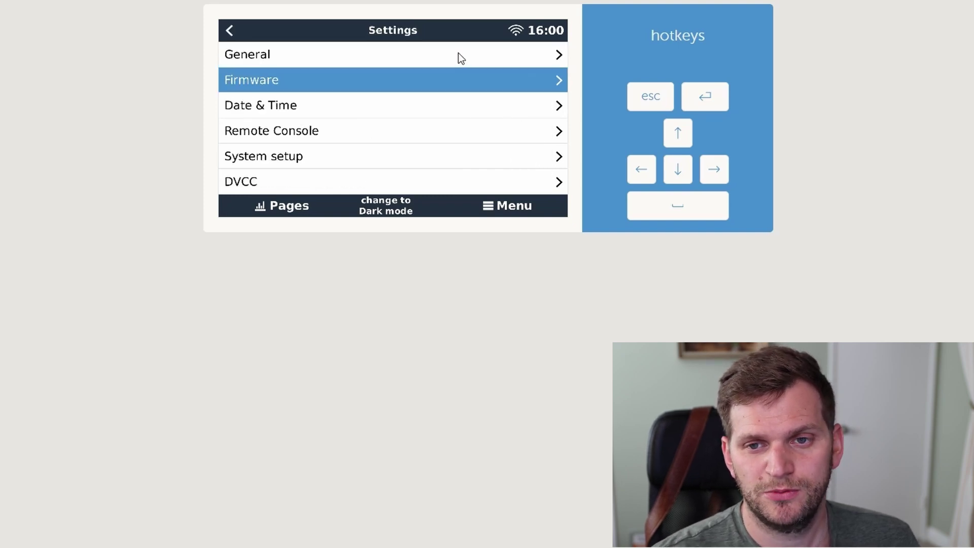
pyautogui.press('Return')
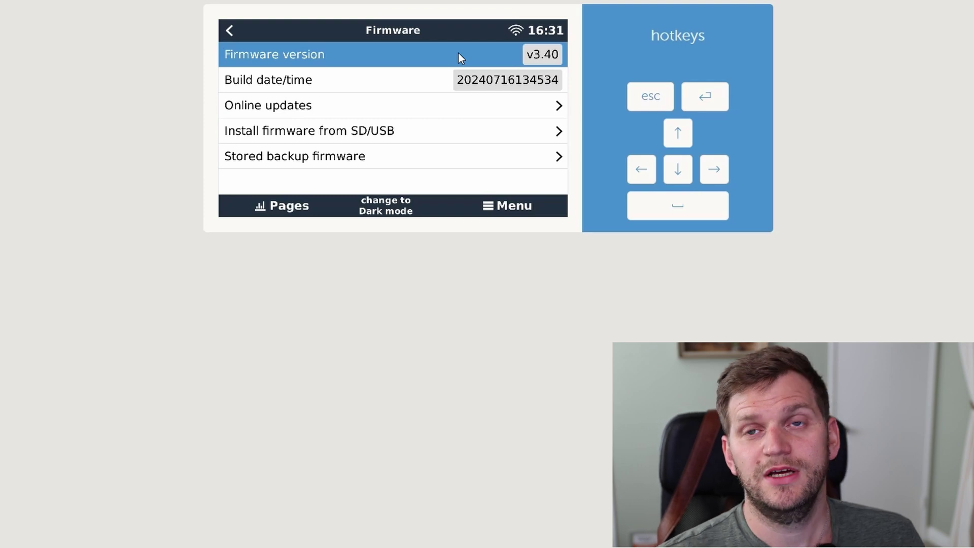